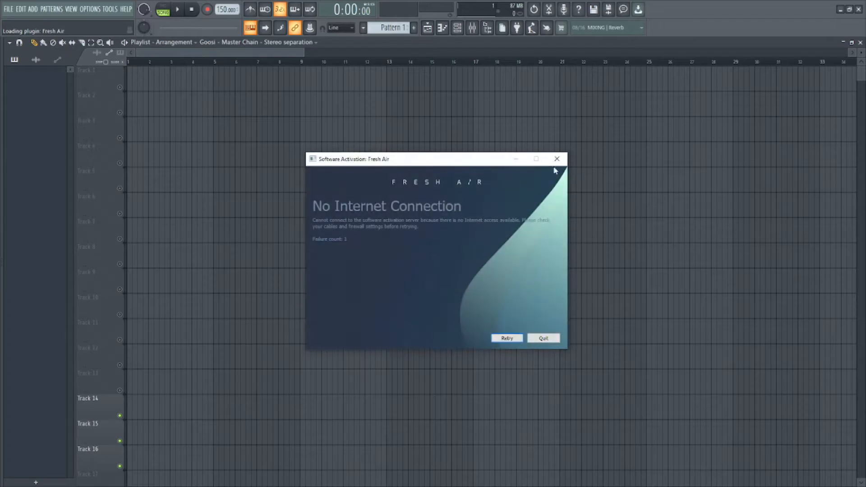
Step: Look over the audio stems and pattern clips across the whole playlist arrangement
scroll(327, 173, "down", 3)
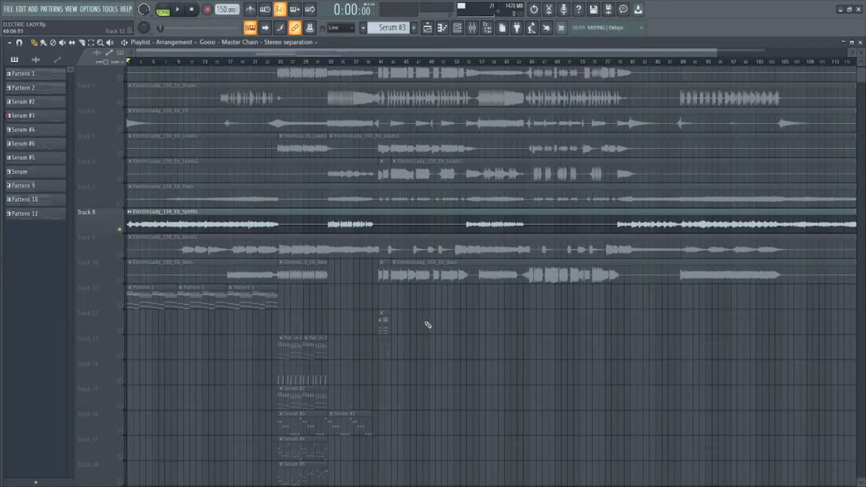
scroll(125, 263, "up", 3)
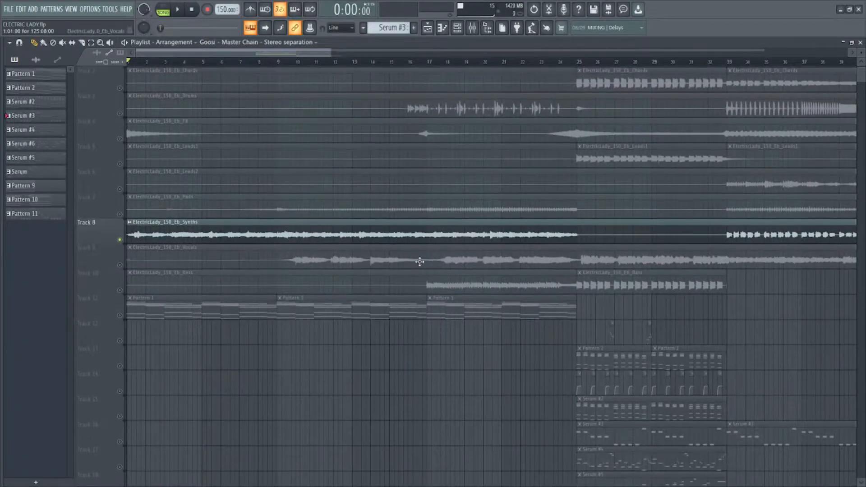
scroll(488, 152, "down", 1)
scroll(458, 199, "up", 1)
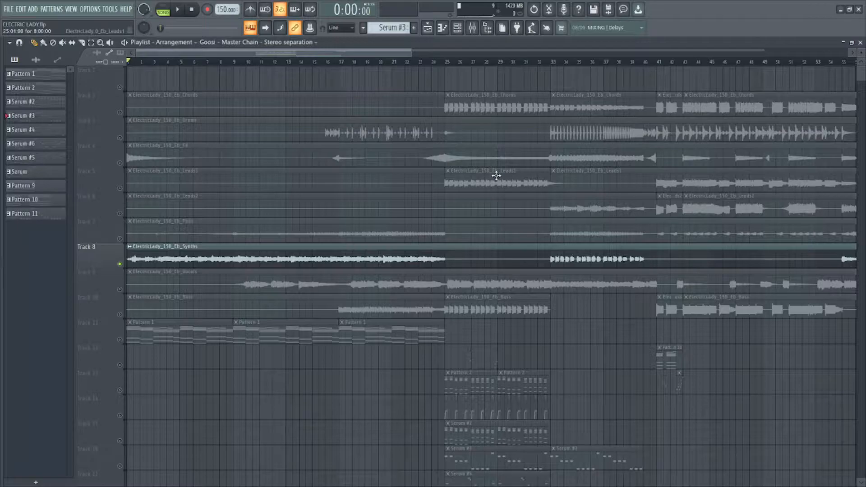
scroll(496, 176, "down", 11)
scroll(494, 174, "down", 2)
scroll(493, 172, "up", 13)
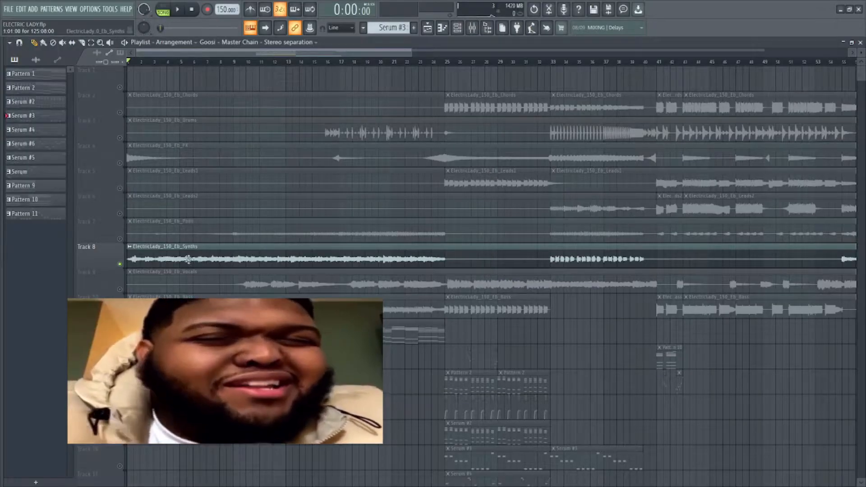
scroll(142, 292, "up", 3)
Step: Play the start of the drop from bar 25 and stop playback
key("space")
key("space")
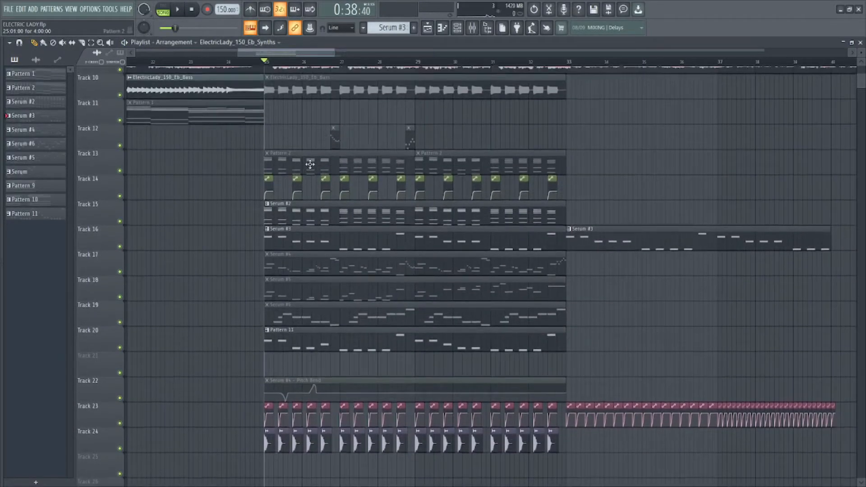
key("space")
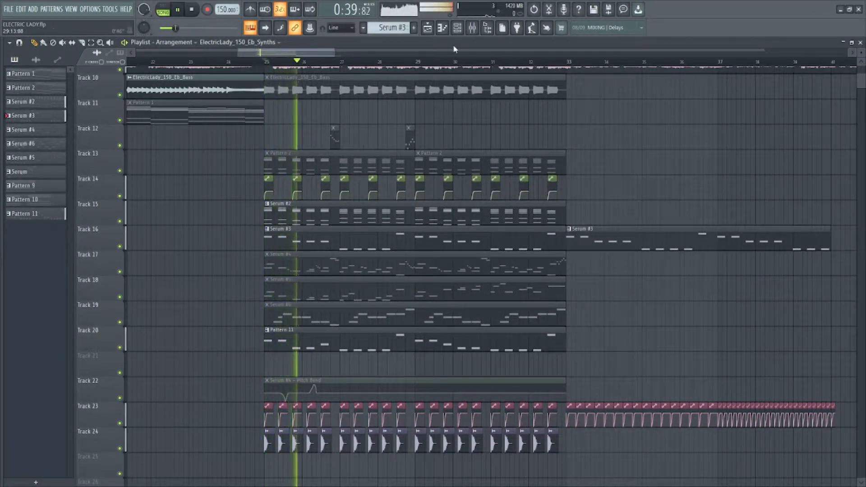
key("space")
Step: Run the macro that switches smart disable for all plugins
left_click(112, 11)
mouse_move(117, 40)
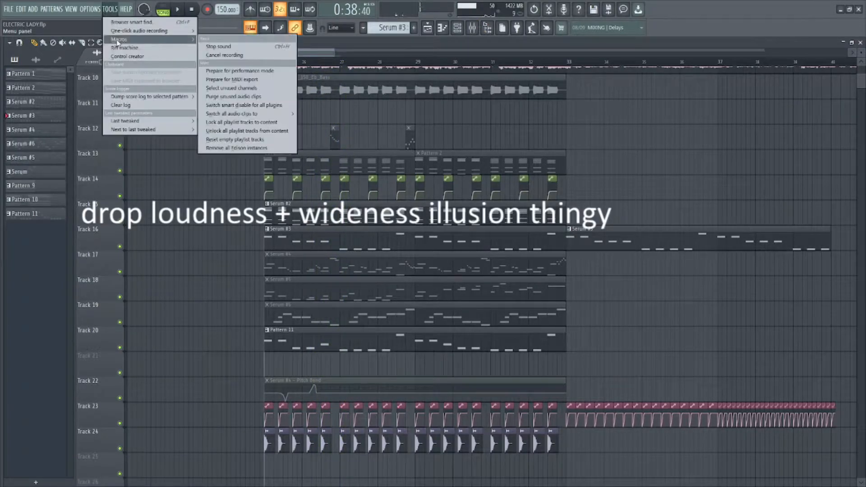
left_click(247, 106)
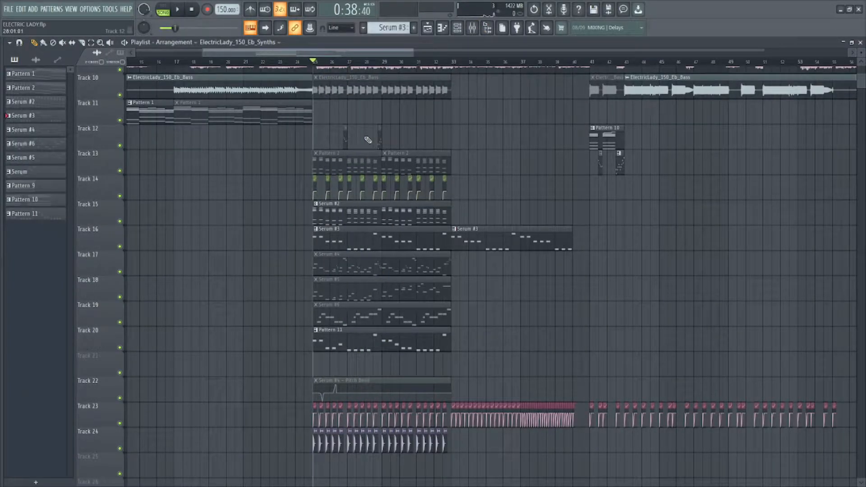
Step: Play the drop from bar 25 again while examining its pattern, automation and stem tracks
key("space")
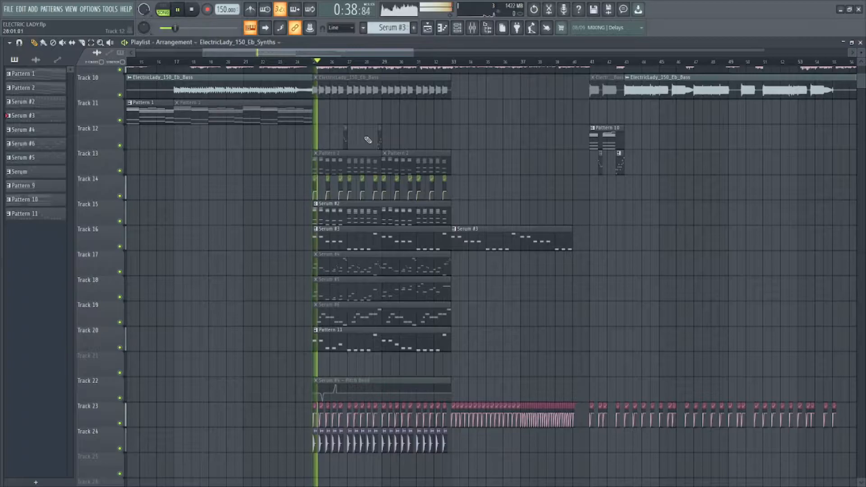
scroll(376, 139, "up", 3)
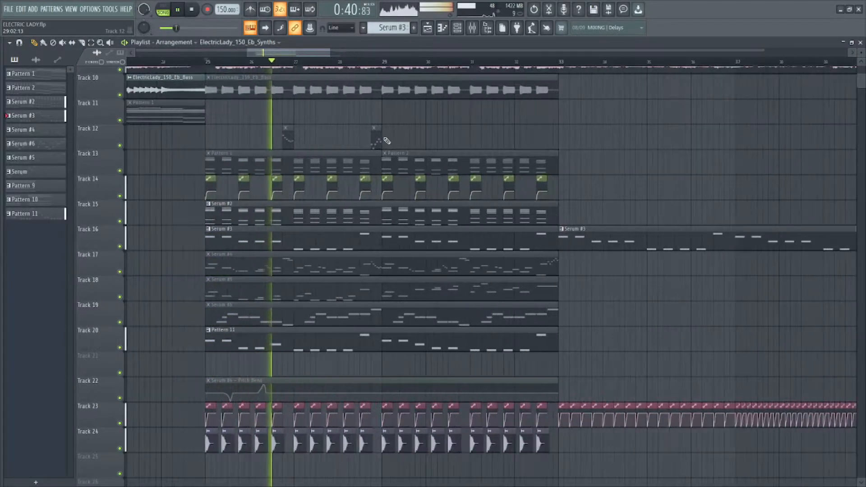
scroll(385, 138, "up", 6)
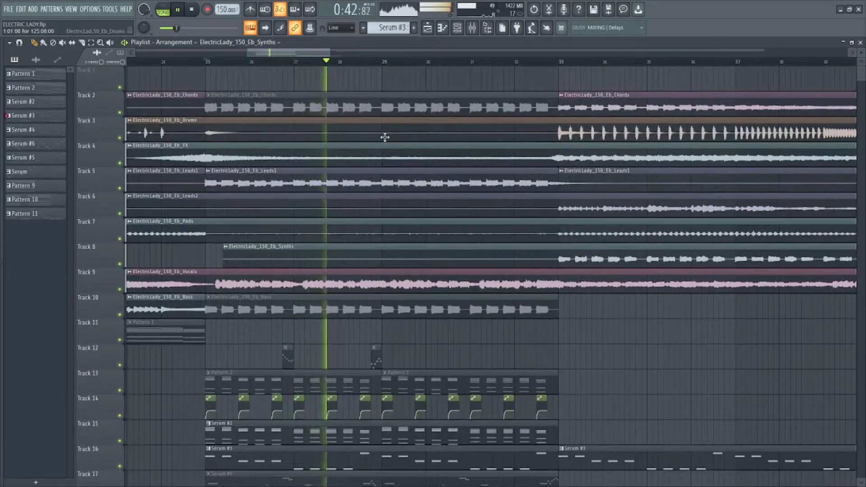
scroll(384, 137, "down", 3)
Step: Inspect the Ozone Imager 2, Fruity soft clipper and Youlean loudness meter on the mixer's master chain
key("F9")
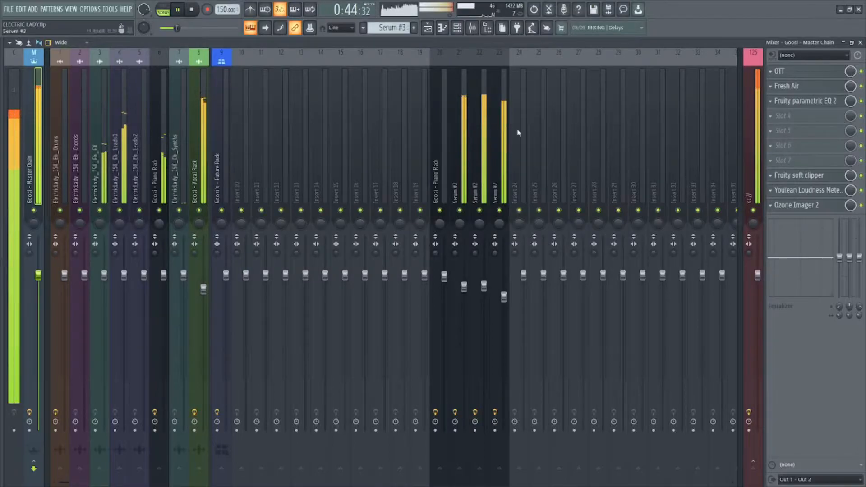
left_click(808, 205)
left_click(813, 206)
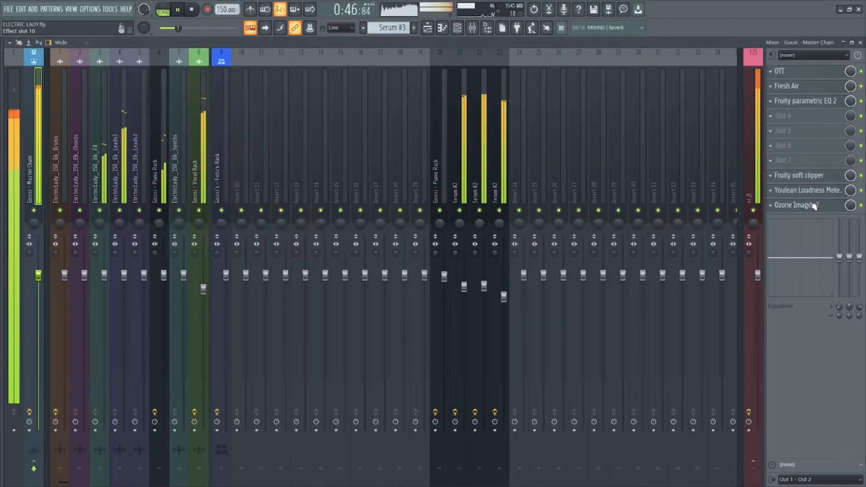
left_click(810, 176)
left_click(810, 176)
left_click(815, 192)
left_click(814, 192)
Step: Return to the playlist and examine the clips after the drop, up to the patterns at bar 41
left_click(427, 28)
scroll(493, 135, "down", 8)
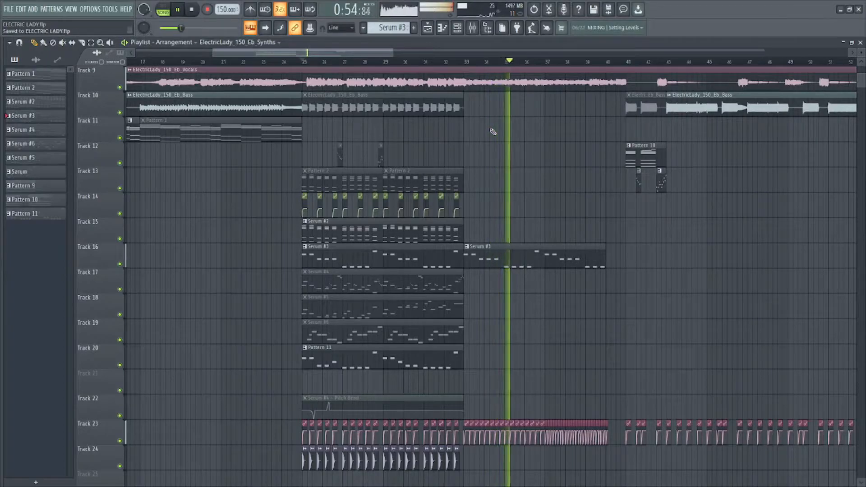
scroll(493, 132, "down", 4)
left_click_drag(519, 126, 501, 222)
scroll(502, 223, "up", 5)
scroll(504, 225, "up", 6)
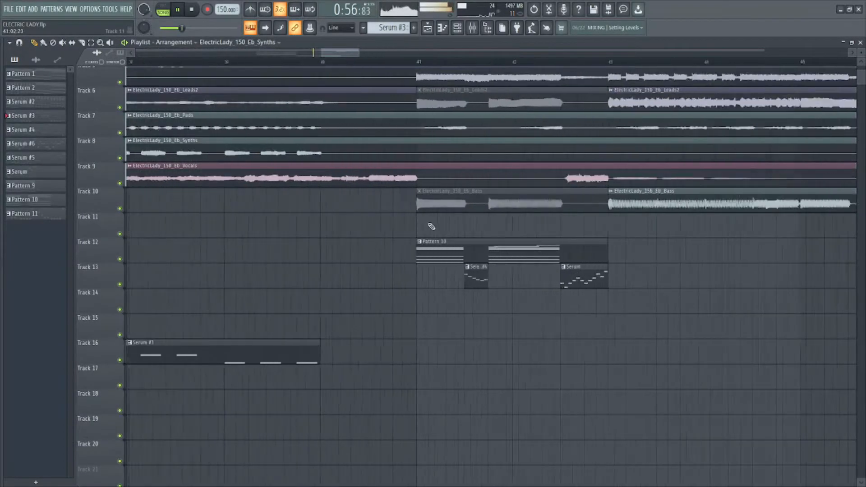
scroll(460, 205, "down", 4)
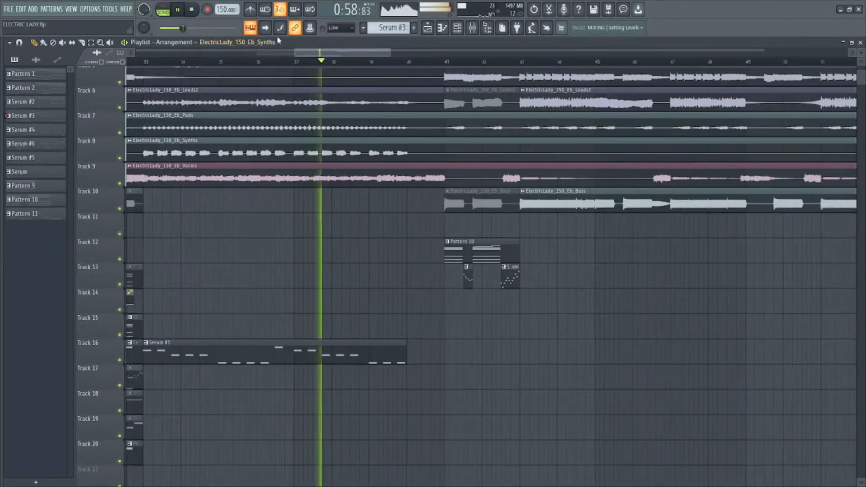
Step: Turn on playlist auto-scrolling and follow playback towards the Pattern 10 and Serum clips at bar 41
left_click(265, 28)
scroll(379, 172, "up", 4)
scroll(373, 183, "up", 3)
scroll(373, 183, "down", 4)
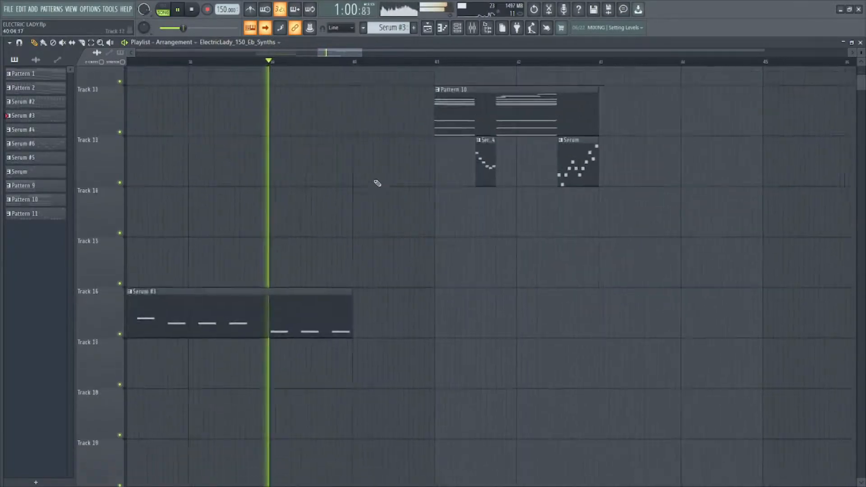
scroll(377, 183, "up", 2)
scroll(379, 184, "up", 3)
scroll(382, 184, "up", 1)
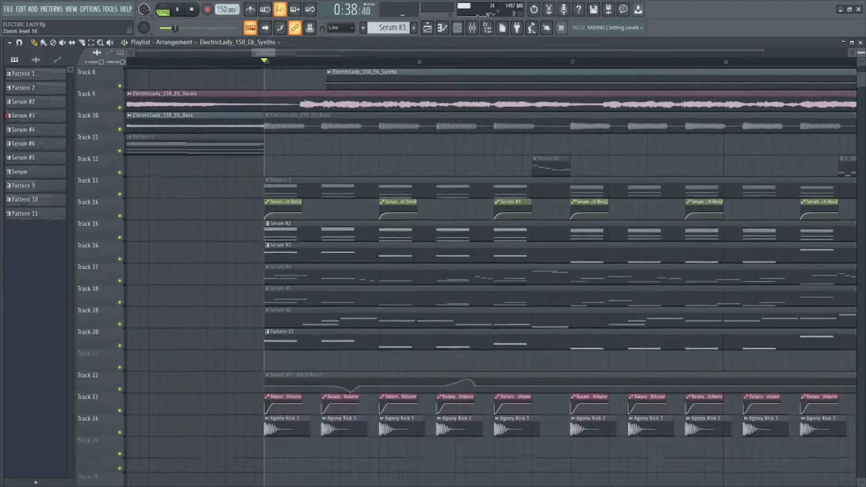
Step: Solo track 15 at the drop and select its Serum #2 pattern
scroll(404, 149, "down", 3)
scroll(402, 165, "down", 2)
scroll(399, 173, "up", 1)
scroll(338, 149, "up", 3)
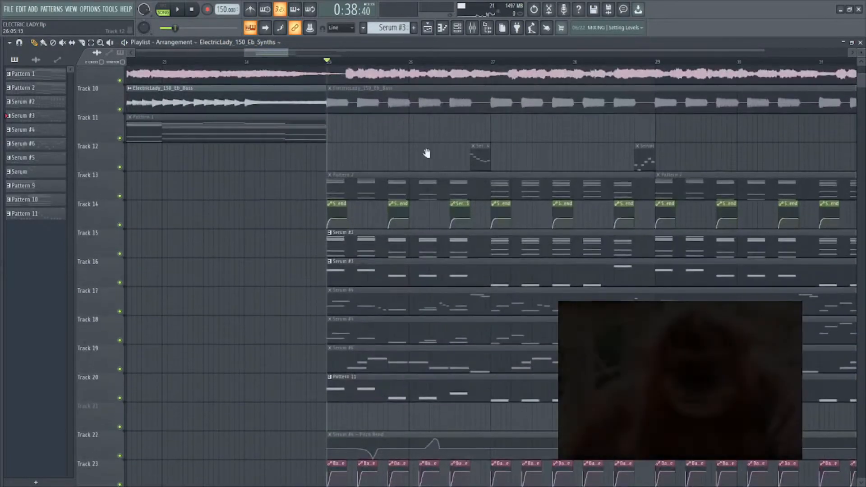
left_click_drag(435, 156, 218, 174)
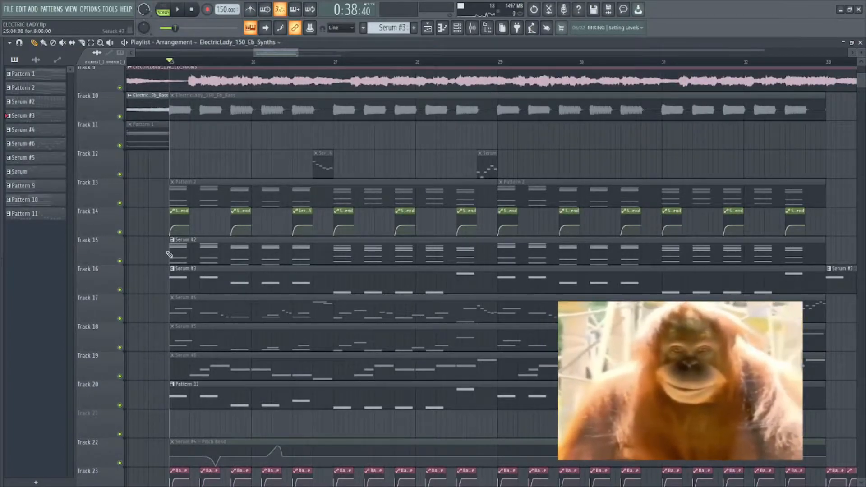
right_click(120, 261)
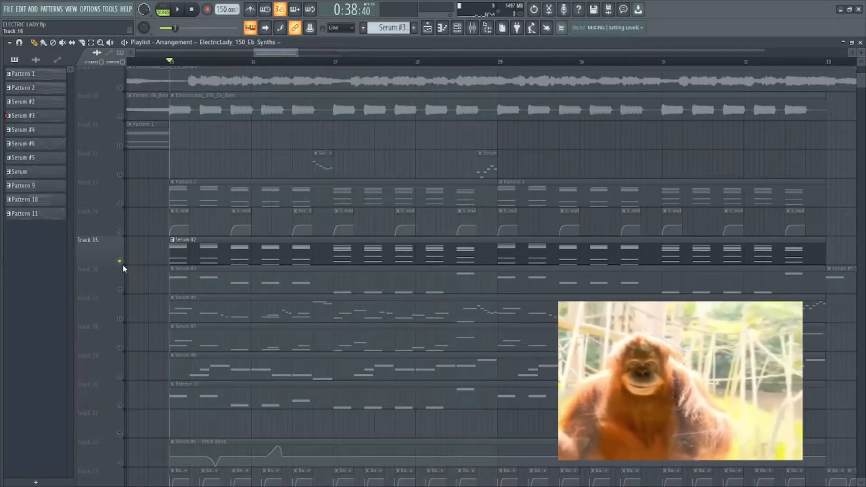
left_click(257, 251)
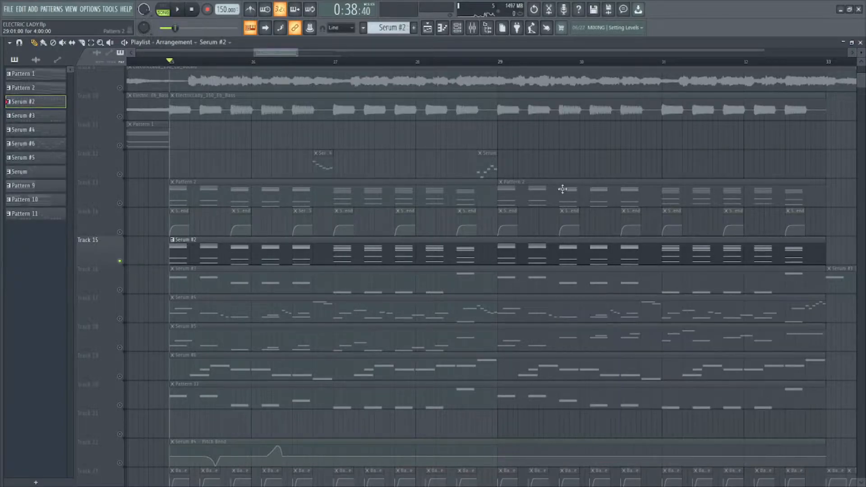
Step: Display the channel rack and open the Serum #2 synth
left_click(457, 30)
left_click_drag(352, 202, 531, 84)
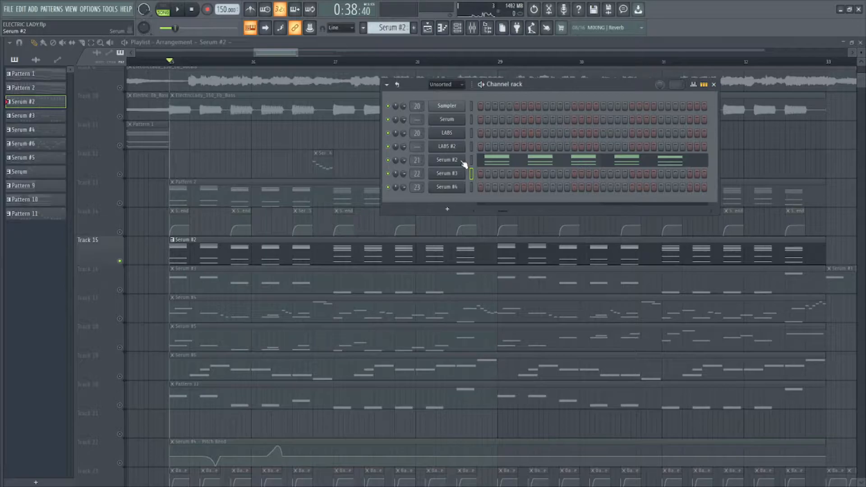
left_click(463, 162)
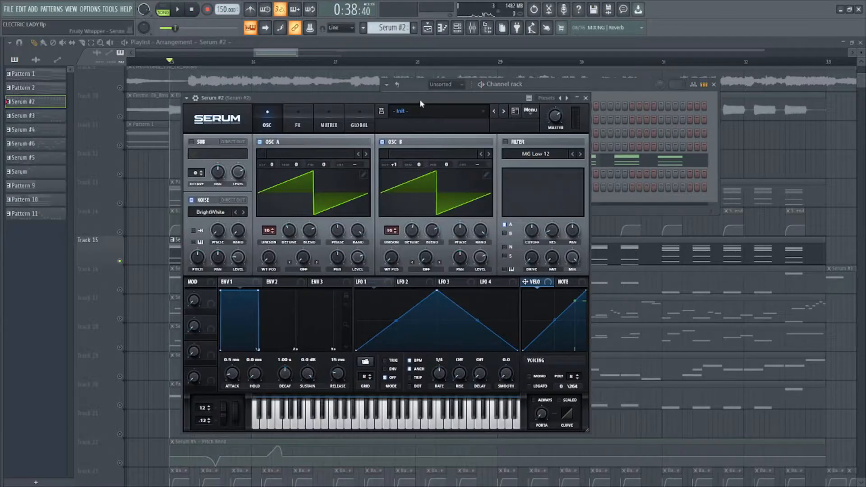
Step: Reset the Serum #2 synth to the Init preset
left_click(369, 113)
left_click(347, 111)
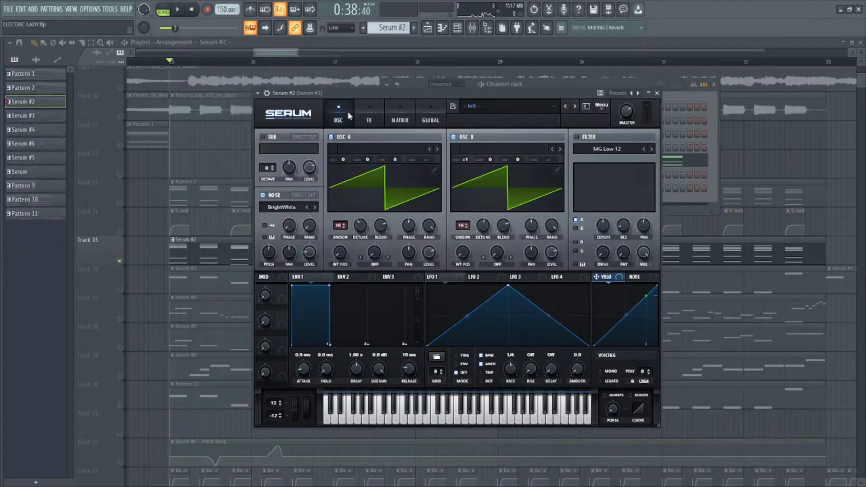
left_click_drag(366, 95, 298, 103)
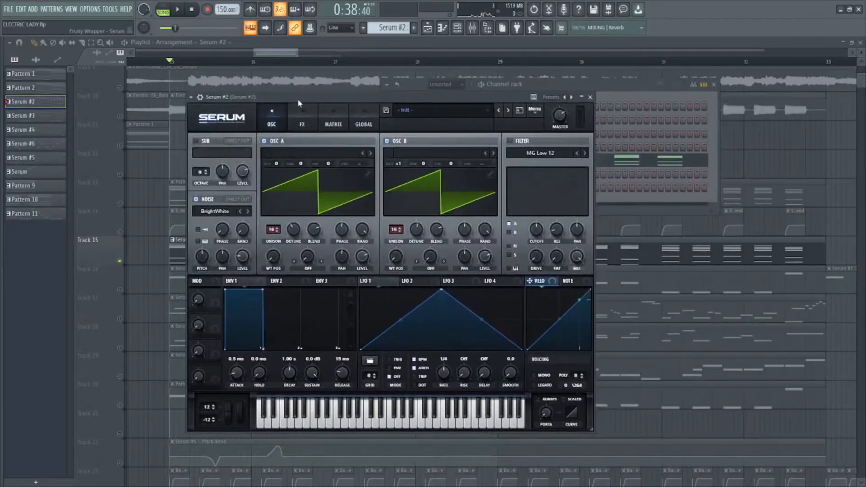
left_click(534, 109)
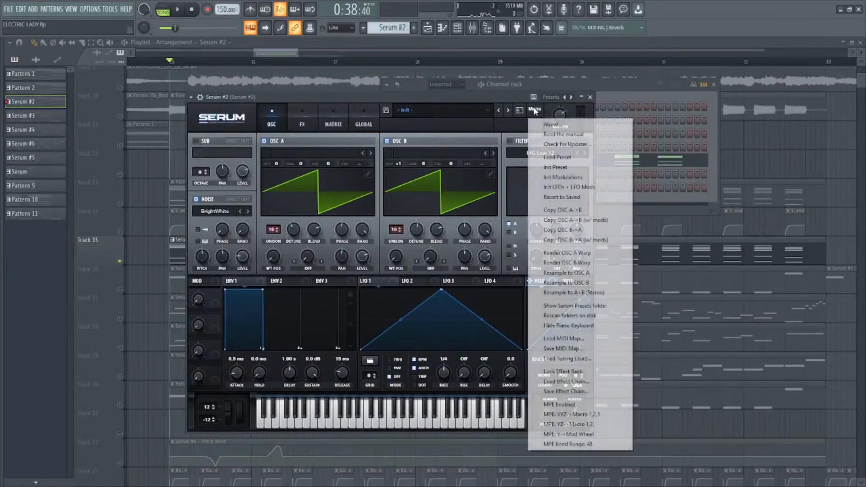
left_click(543, 163)
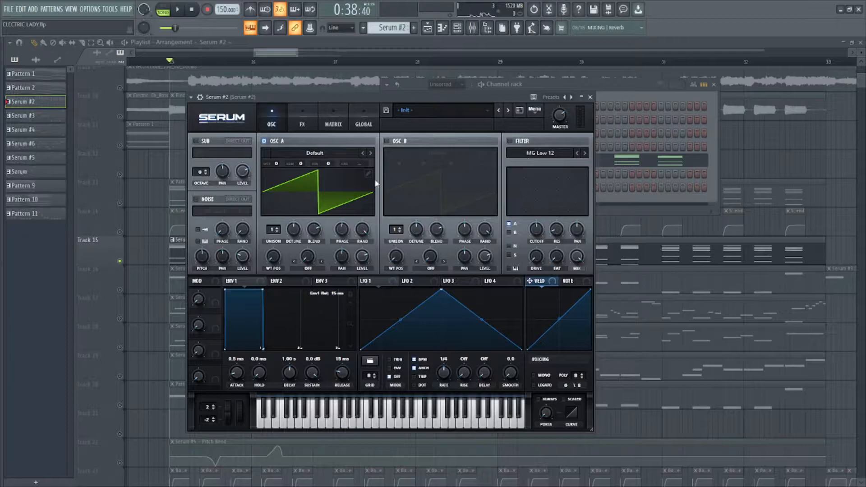
Step: Set the unison of Serum's oscillator A to 16 voices
left_click_drag(295, 100, 551, 81)
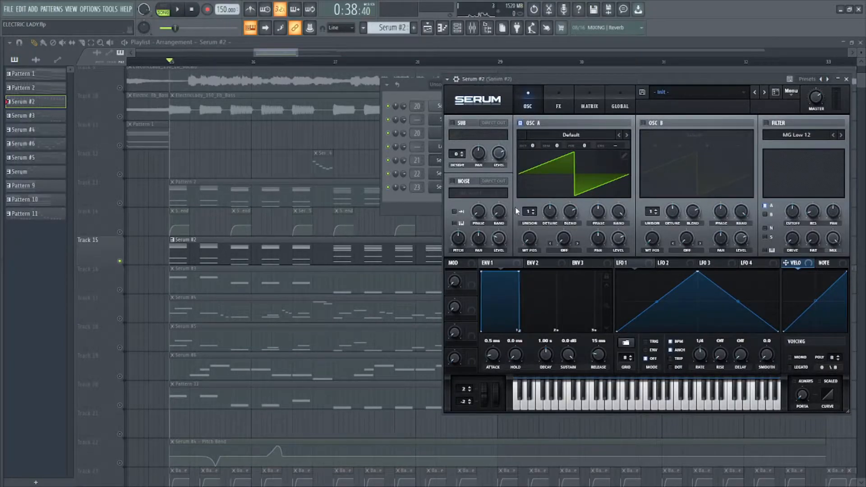
left_click_drag(528, 211, 579, 50)
left_click_drag(509, 210, 515, 276)
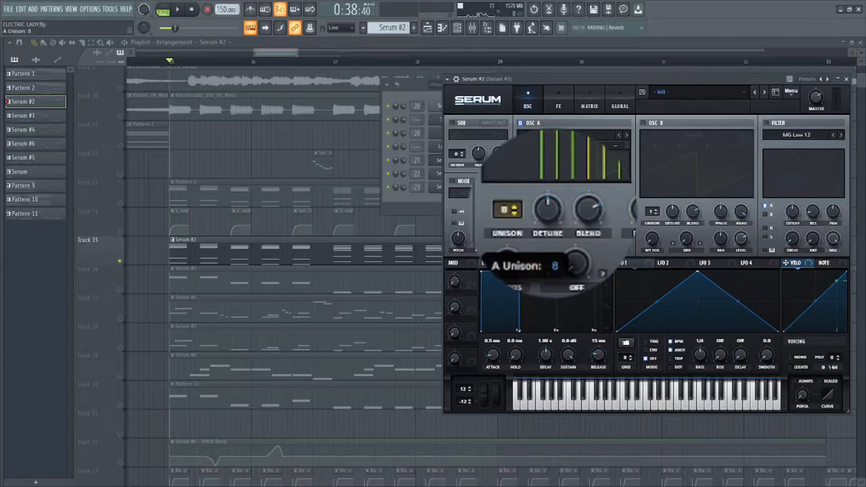
left_click_drag(520, 220, 522, 194)
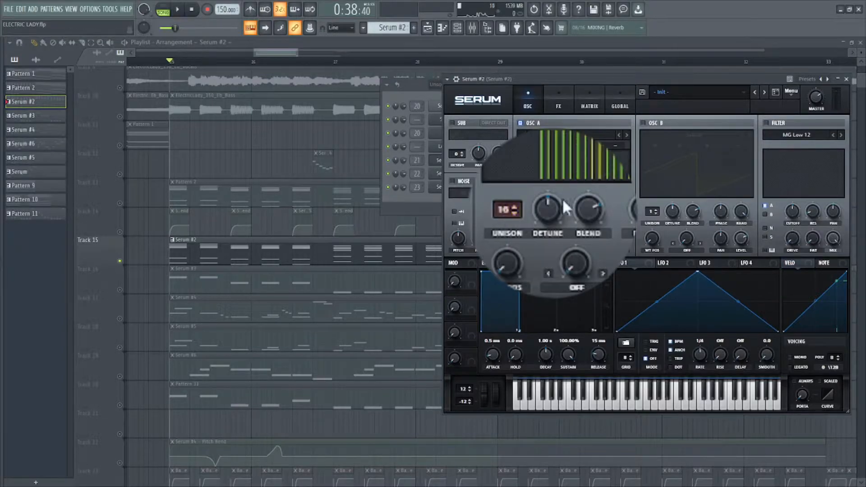
Step: Lower oscillator A's unison detune to 0.20 and play the soloed chords to hear the sound
mouse_move(551, 219)
scroll(548, 211, "down", 1)
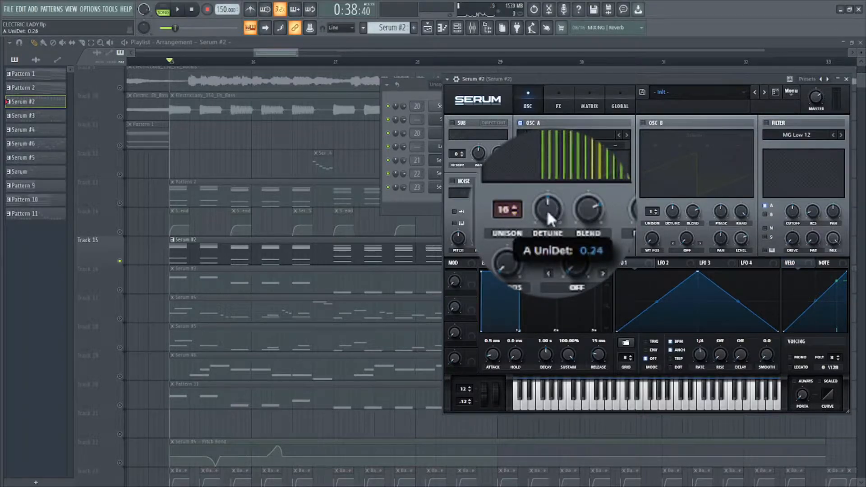
scroll(546, 210, "down", 4)
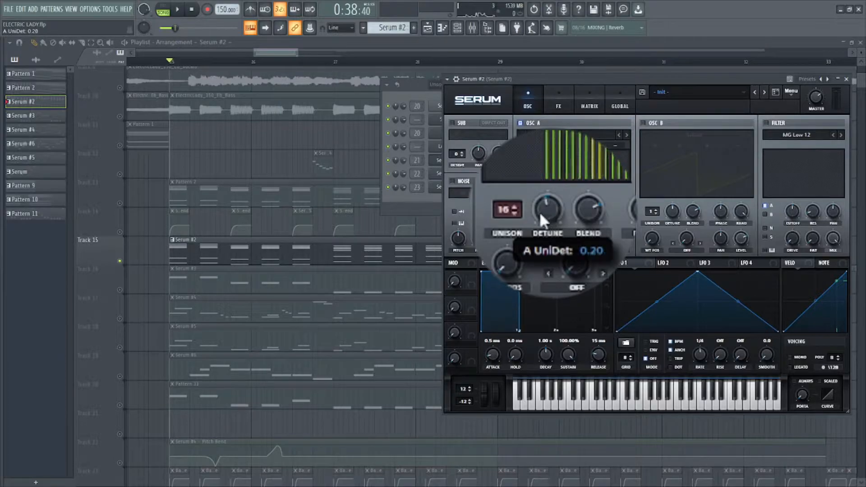
scroll(539, 213, "down", 3)
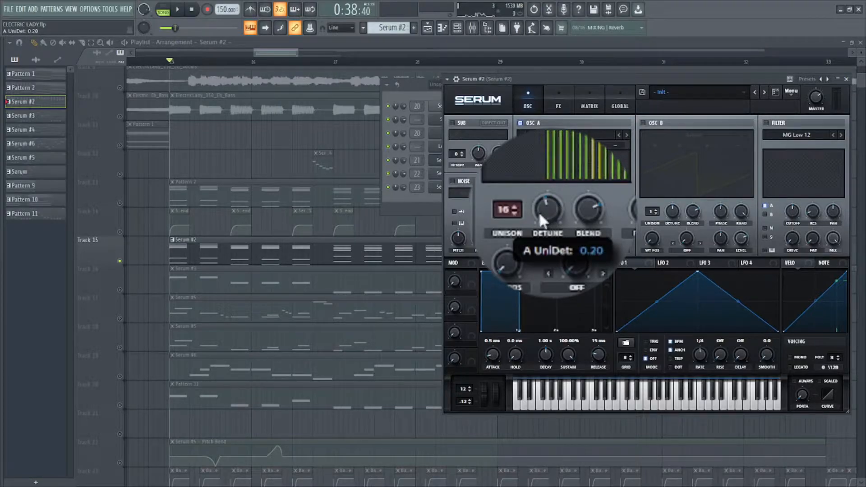
left_click_drag(537, 214, 536, 214)
key("space")
left_click_drag(592, 80, 476, 119)
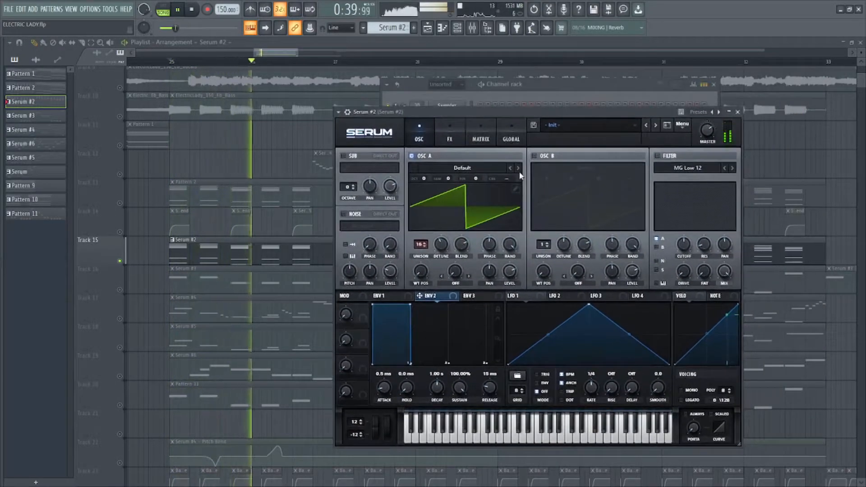
Step: Stop playback, enable Serum's oscillator B and set its unison to 16 voices
key("space")
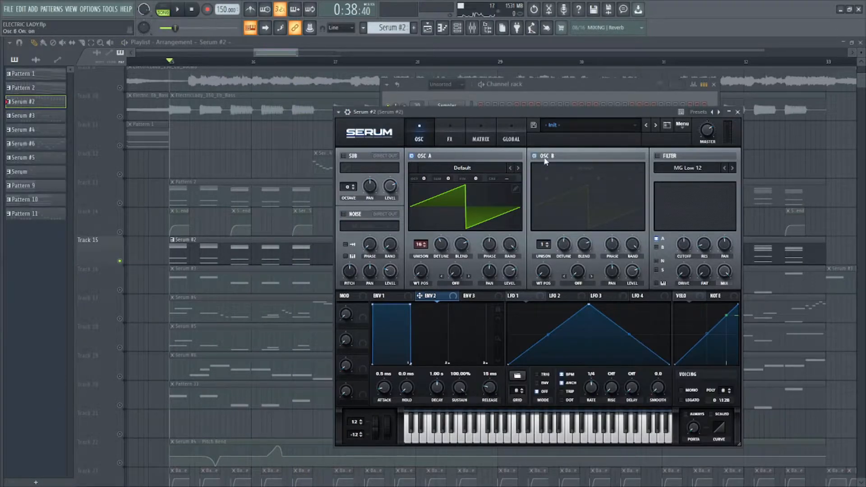
left_click(544, 157)
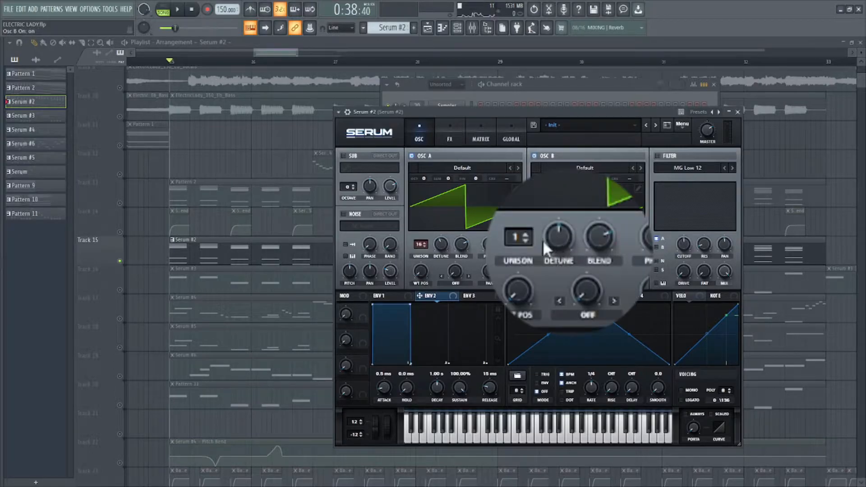
left_click_drag(544, 244, 566, 46)
left_click(531, 202)
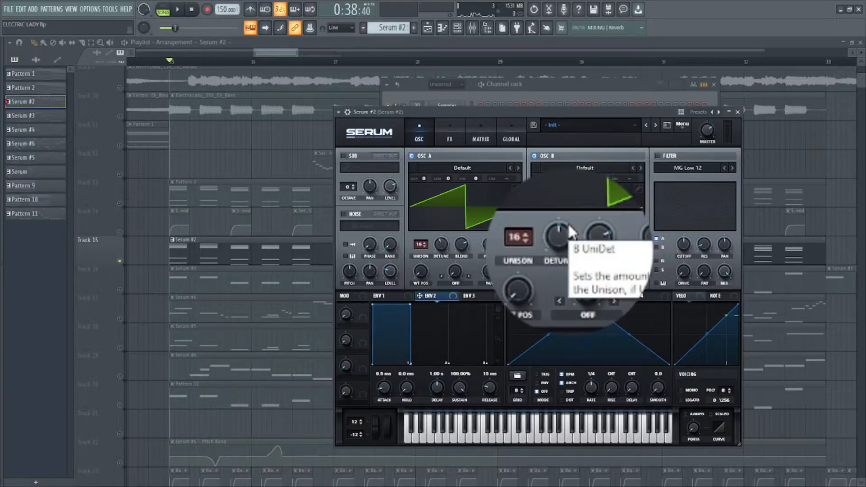
Step: Set oscillator B's unison detune to 0.30, save the project and play the soloed chords
left_click_drag(566, 219, 574, 221)
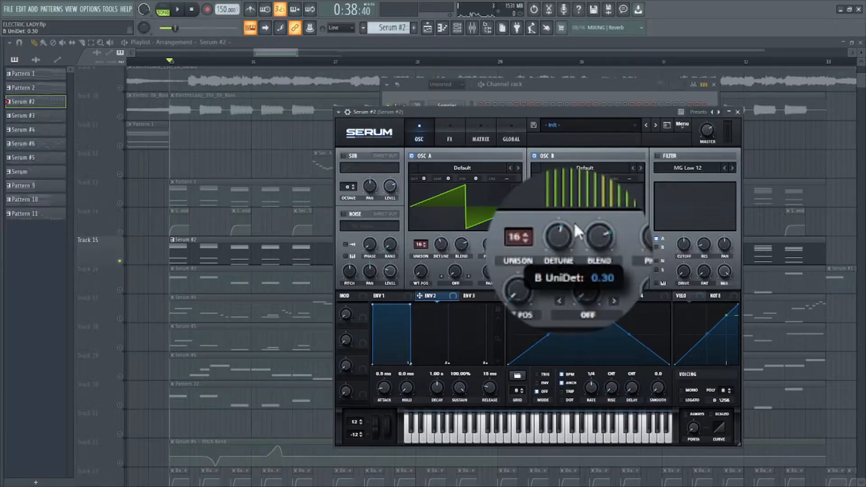
key("ctrl+s")
key("space")
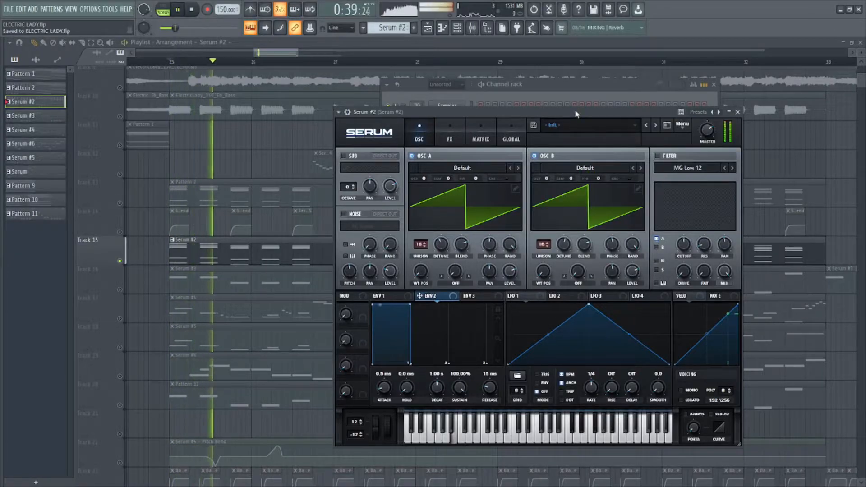
key("space")
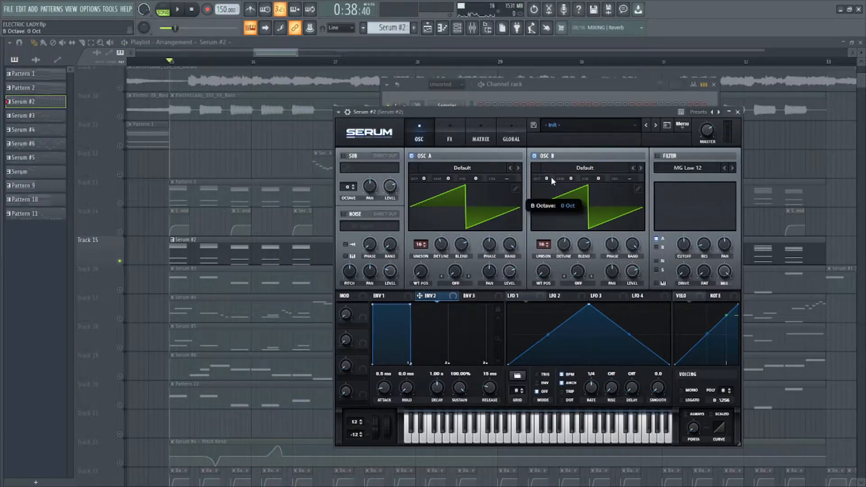
Step: Raise oscillator B by one octave and lower its level to about 63% while auditioning the chords
left_click_drag(551, 177, 555, 175)
key("space")
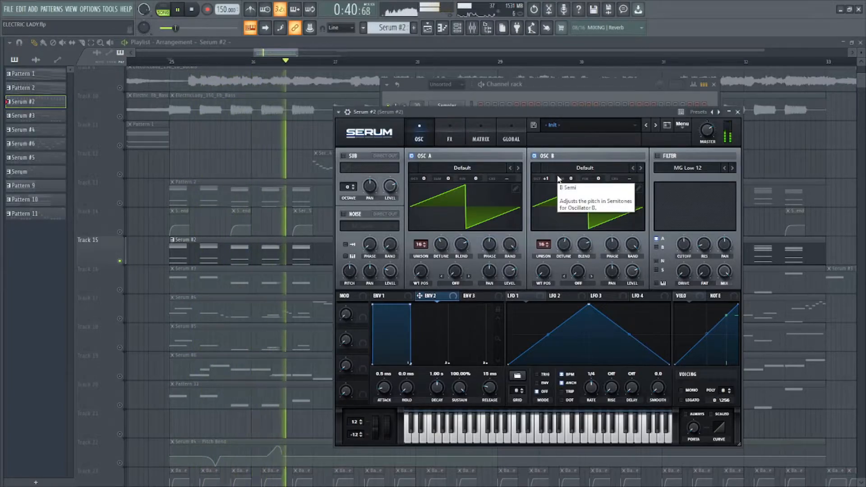
key("space")
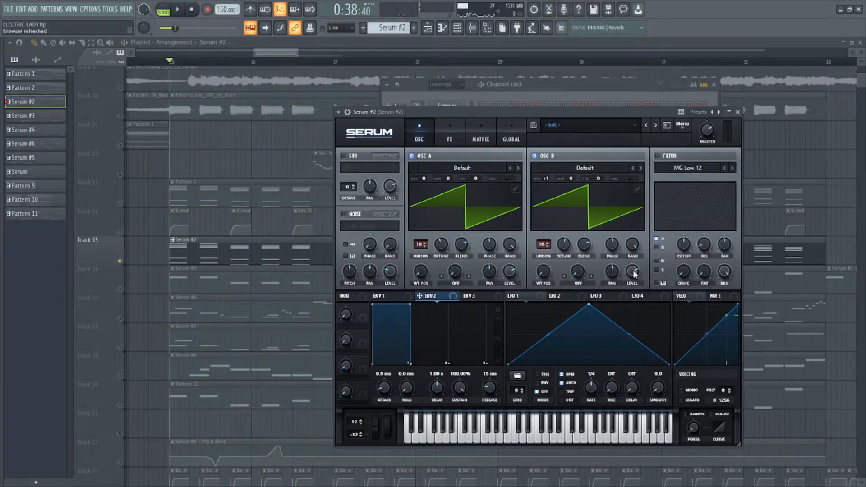
key("space")
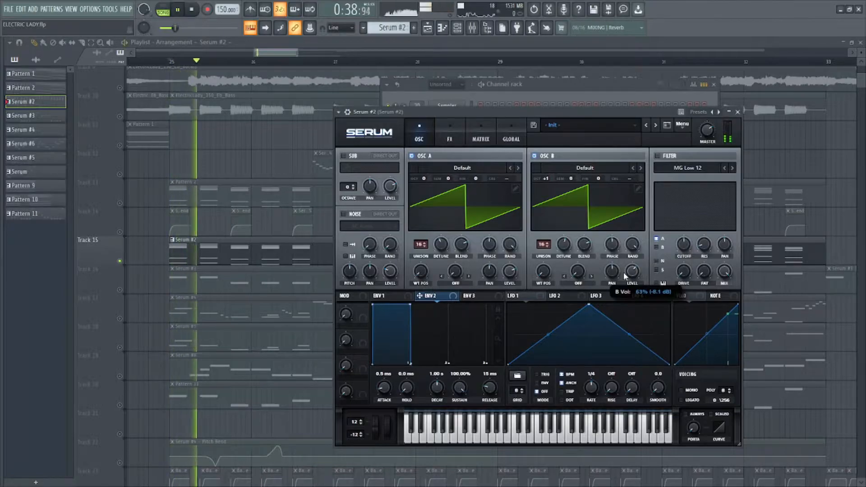
key("space")
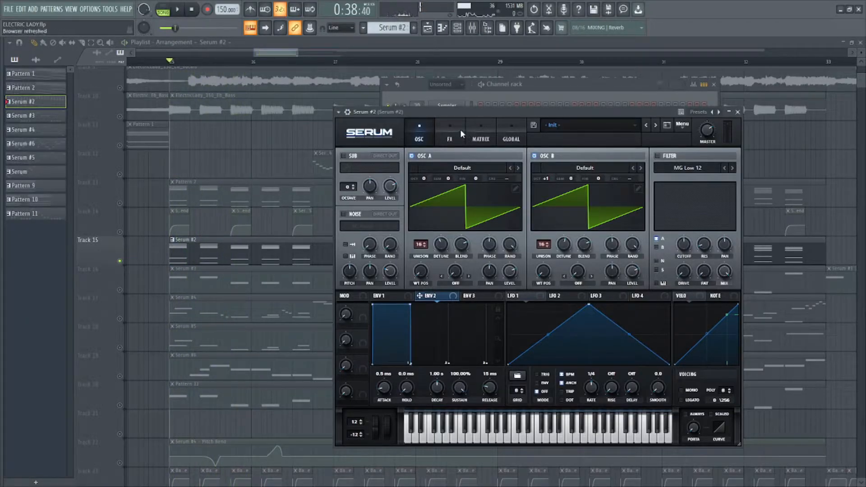
Step: Add Serum's compressor effect in multiband mode with about 8.1 dB of gain and play the chords
left_click(457, 131)
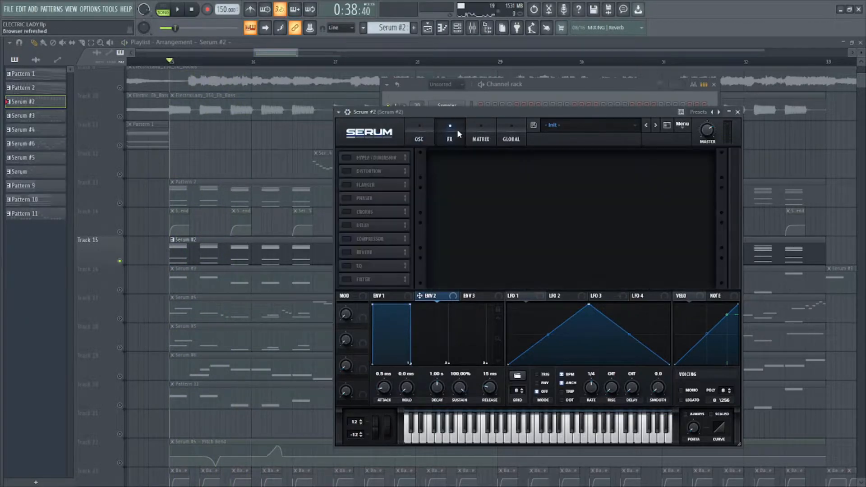
left_click(416, 132)
left_click_drag(435, 116, 537, 78)
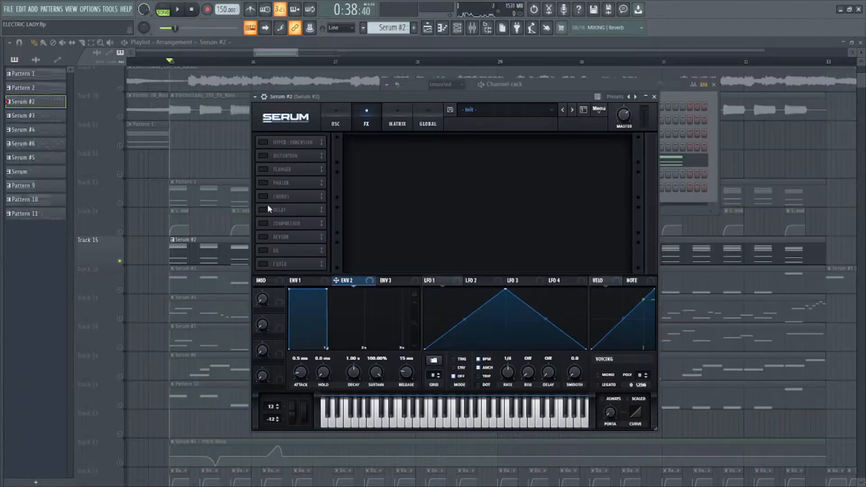
left_click(263, 224)
left_click_drag(508, 144, 512, 136)
key("space")
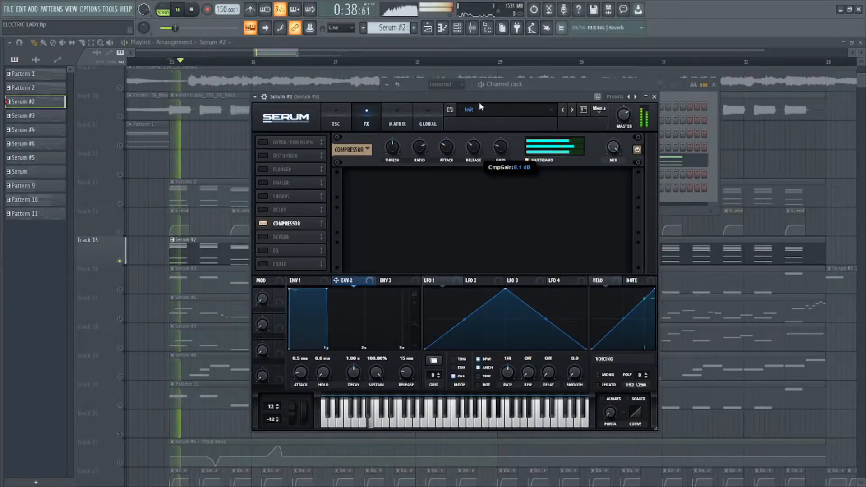
Step: Enable Serum's noise oscillator with the Analog BrightWhite sample and audition it with the chords
left_click(334, 109)
key("space")
left_click(268, 211)
mouse_move(281, 222)
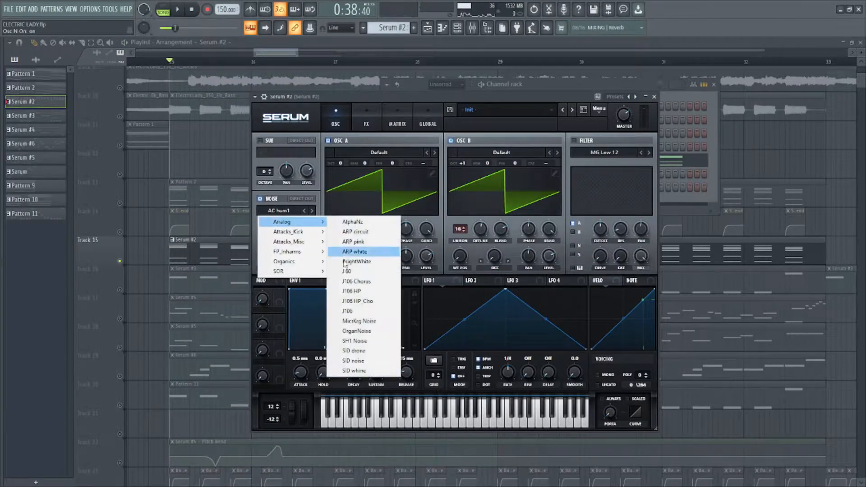
left_click(353, 263)
key("space")
key("space")
Step: Lower the noise oscillator's level to 16% and play the chords to check the blend
left_click_drag(304, 251, 298, 253)
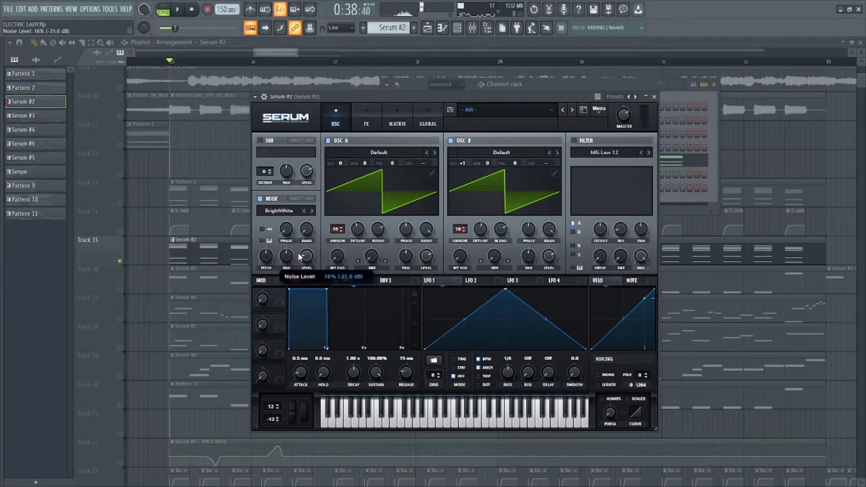
key("space")
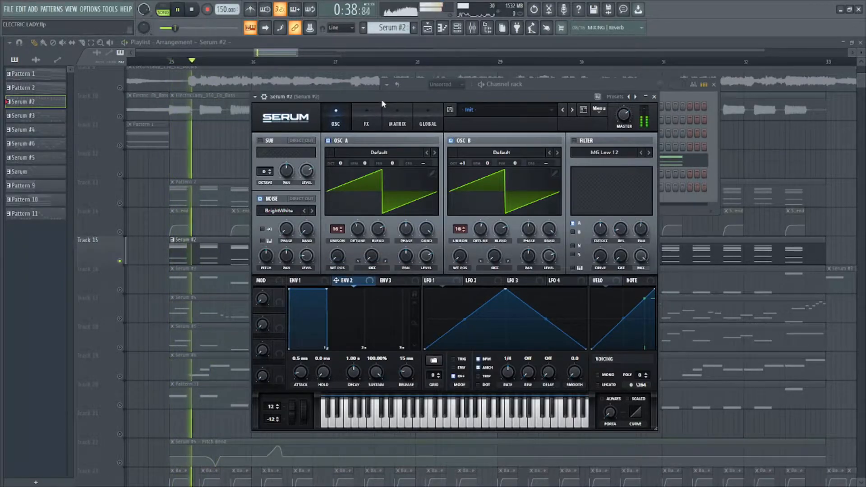
key("space")
Step: Show the mixer, save the project and compare the Serum #2 track's playback with its effects bypassed and enabled
left_click(472, 28)
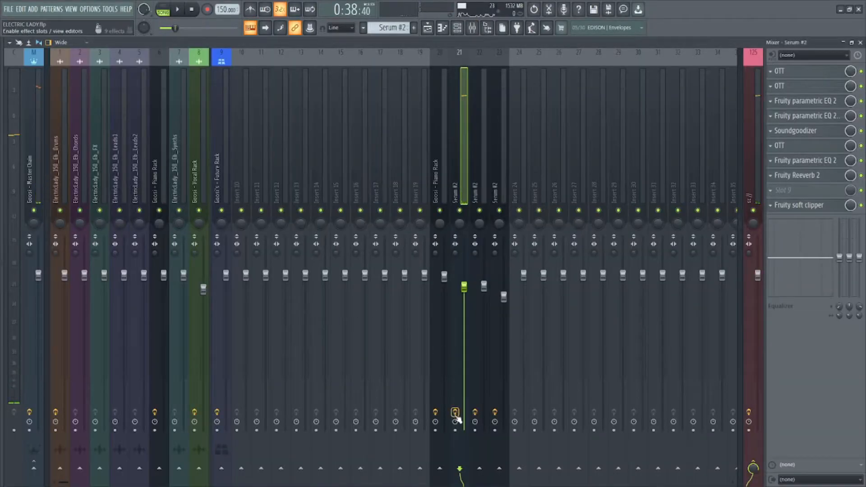
key("ctrl+s")
key("space")
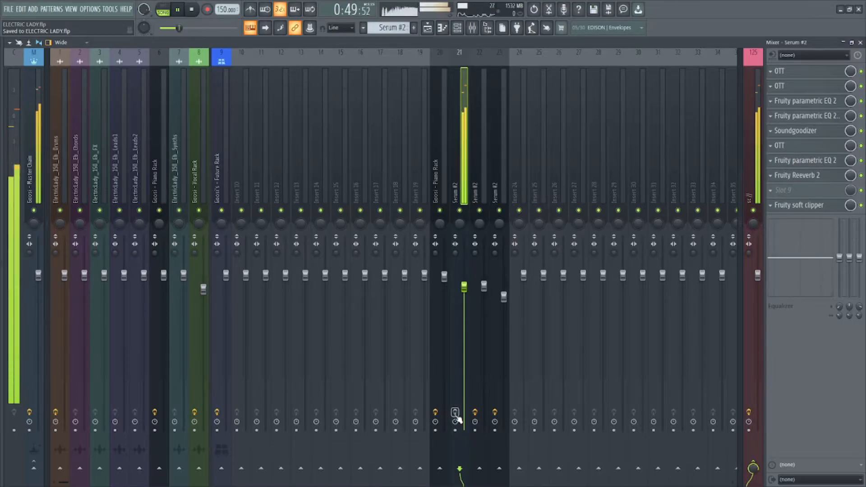
key("space")
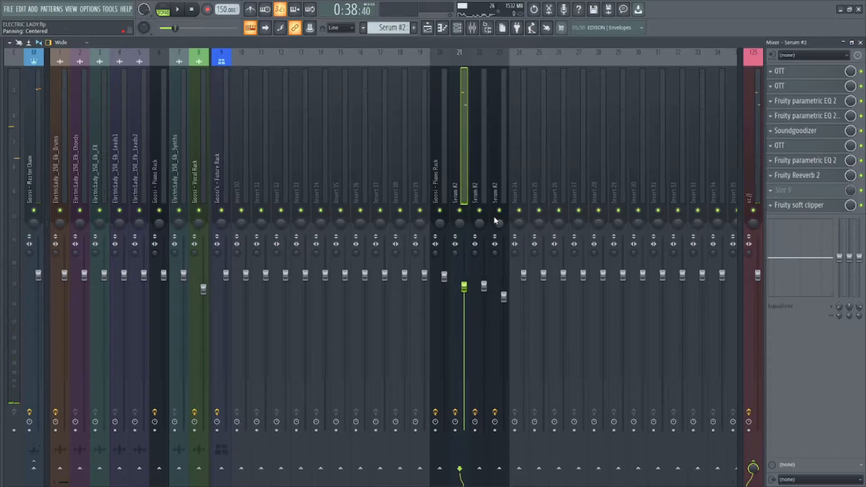
key("space")
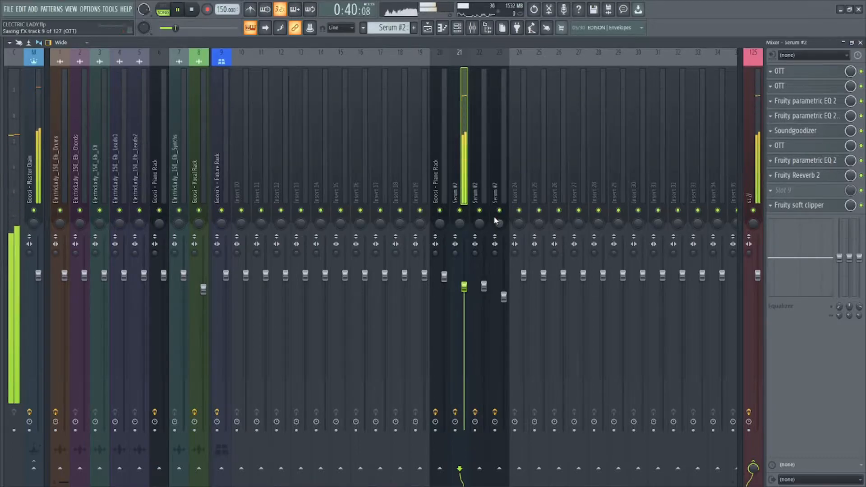
key("space")
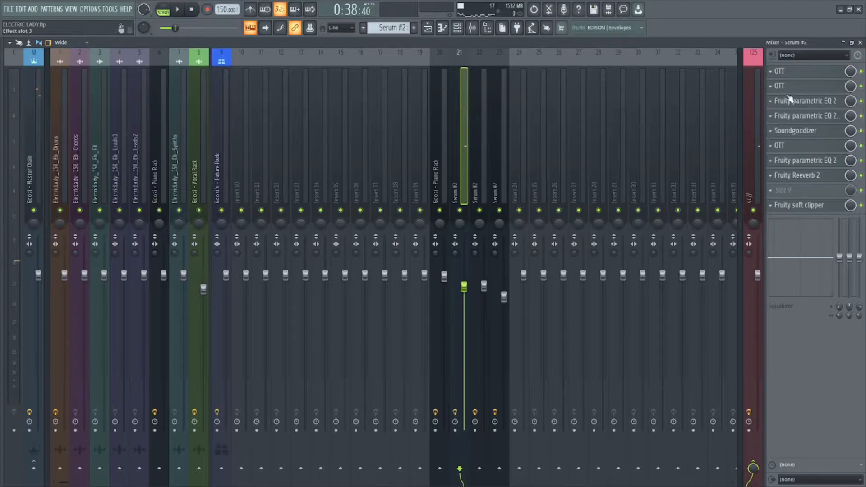
Step: Examine the settings of the OTT compressors in the first two effect slots of the Serum #2 track
left_click(789, 74)
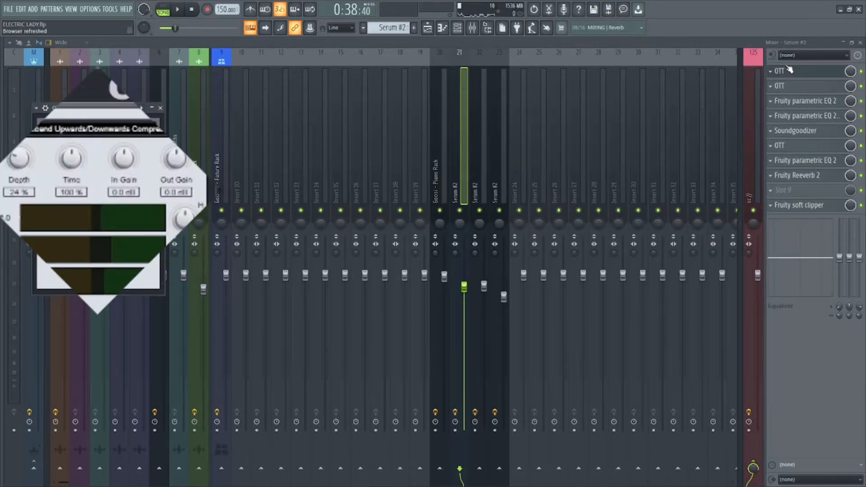
left_click(785, 85)
left_click(785, 86)
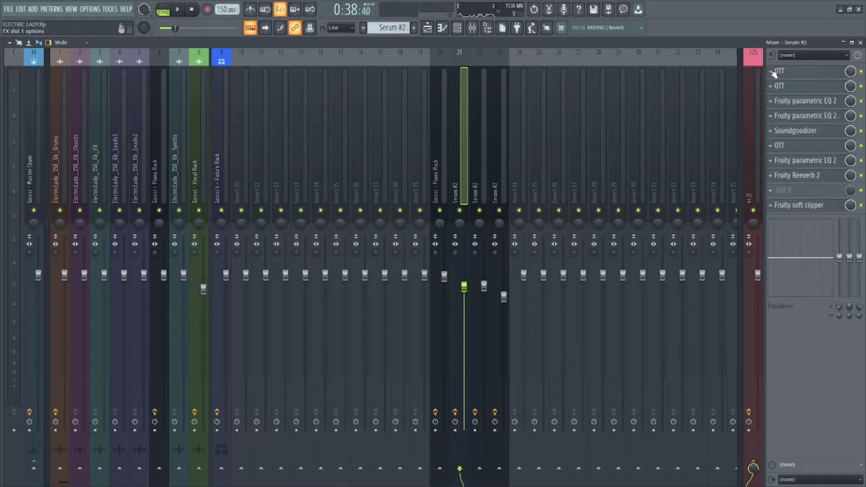
left_click(771, 72)
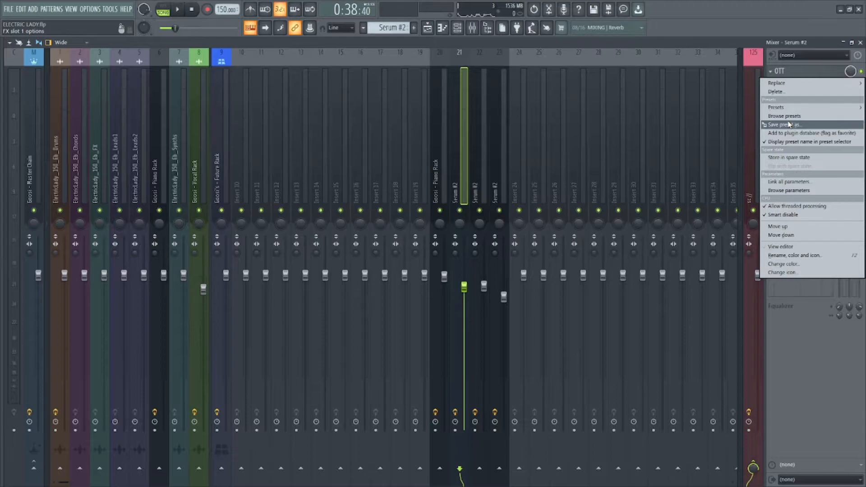
left_click_drag(788, 122, 783, 86)
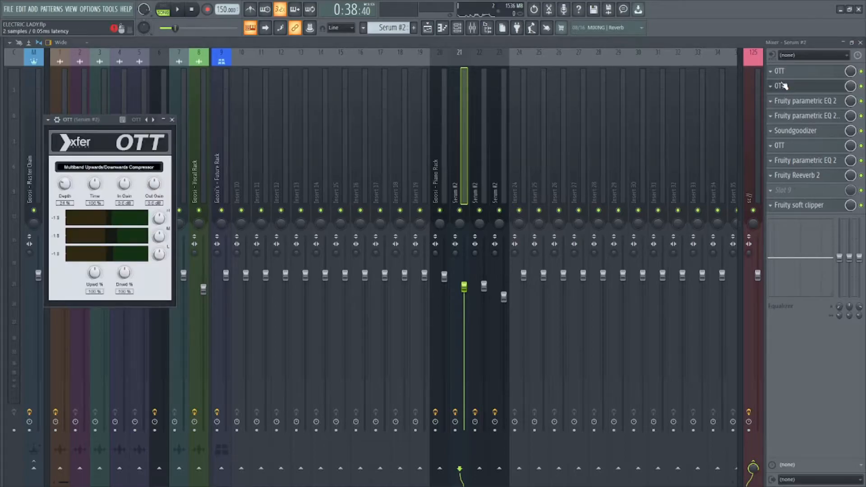
left_click(784, 86)
left_click(790, 72)
left_click(790, 72)
left_click(794, 86)
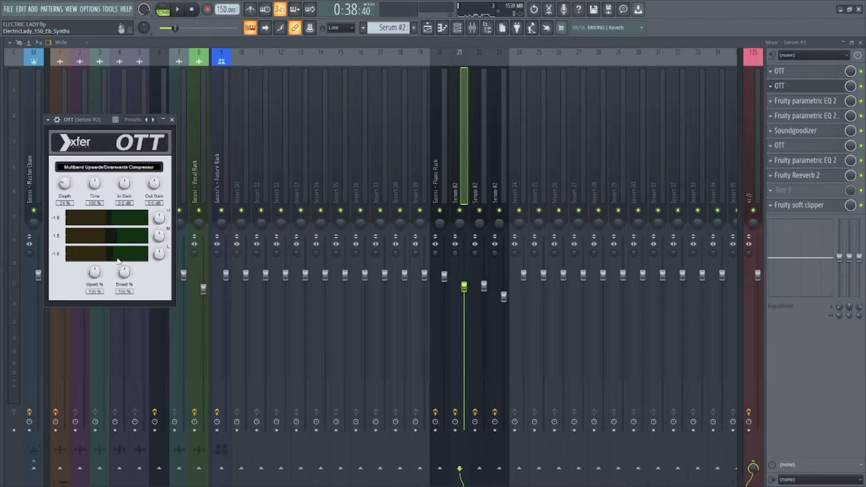
left_click(788, 86)
Step: View the first Fruity parametric EQ 2 of the Serum #2 track while playing the chords through it
left_click(795, 102)
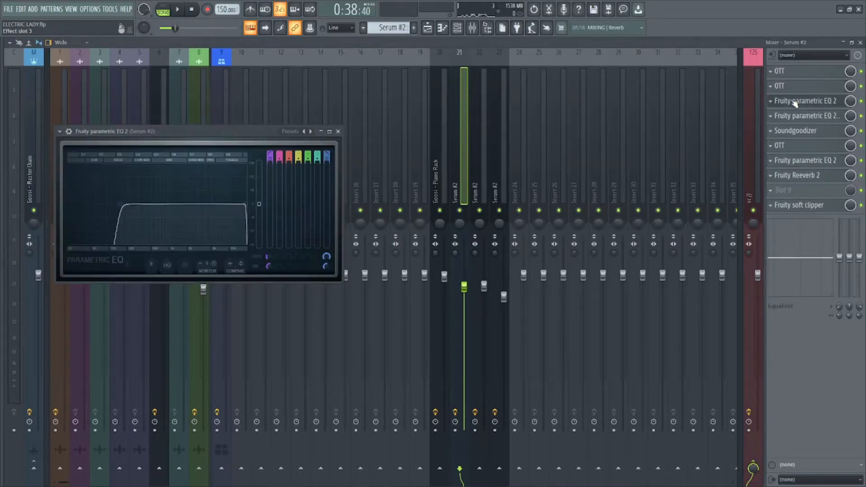
key("space")
key("space")
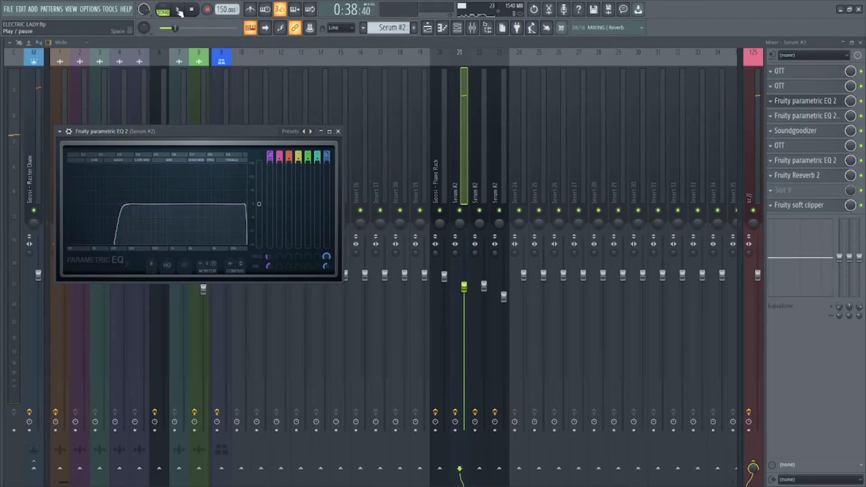
left_click(179, 11)
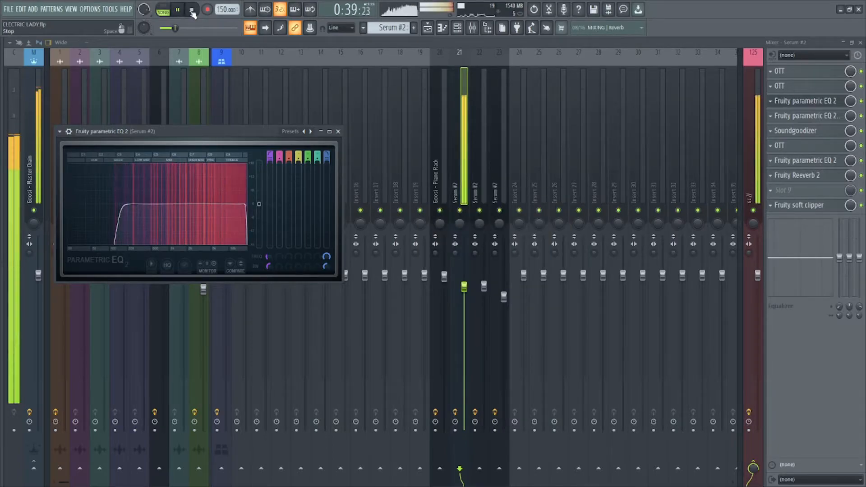
key("space")
Step: Examine the two consecutive Fruity parametric EQ 2 effects in slots 3 and 4 of the Serum #2 track
left_click(815, 105)
left_click(815, 117)
left_click(815, 116)
left_click(796, 102)
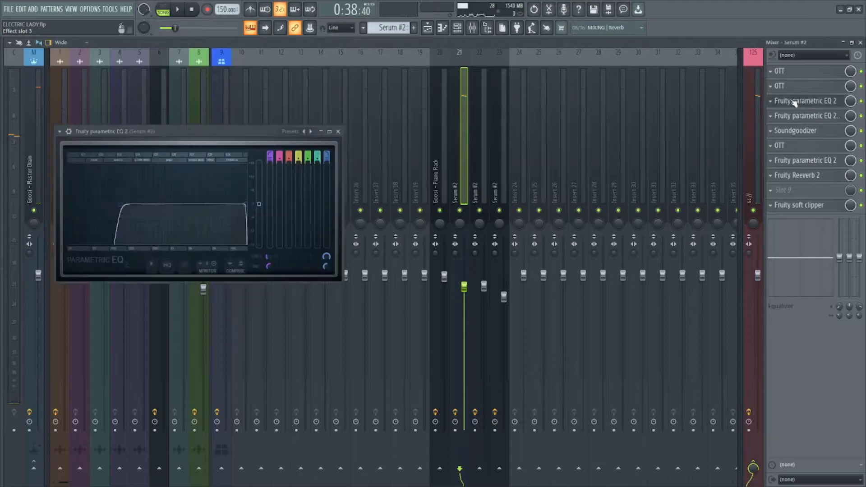
left_click(772, 102)
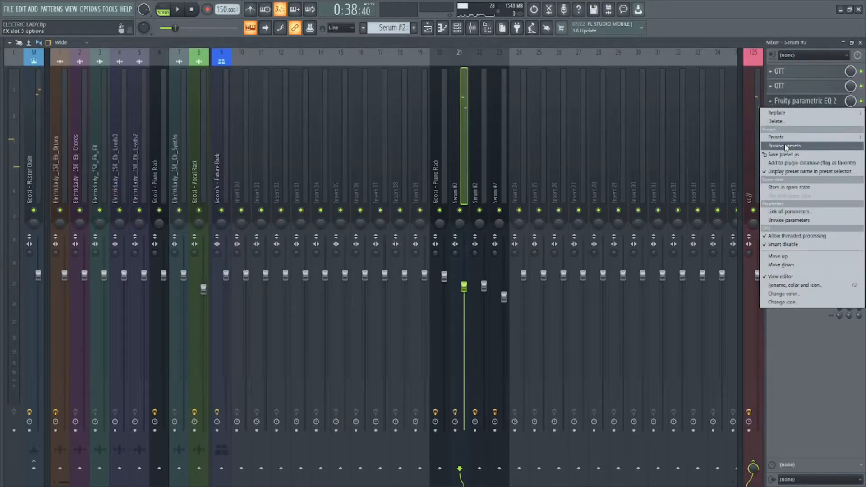
left_click_drag(784, 154, 807, 119)
left_click(808, 120)
left_click(805, 103)
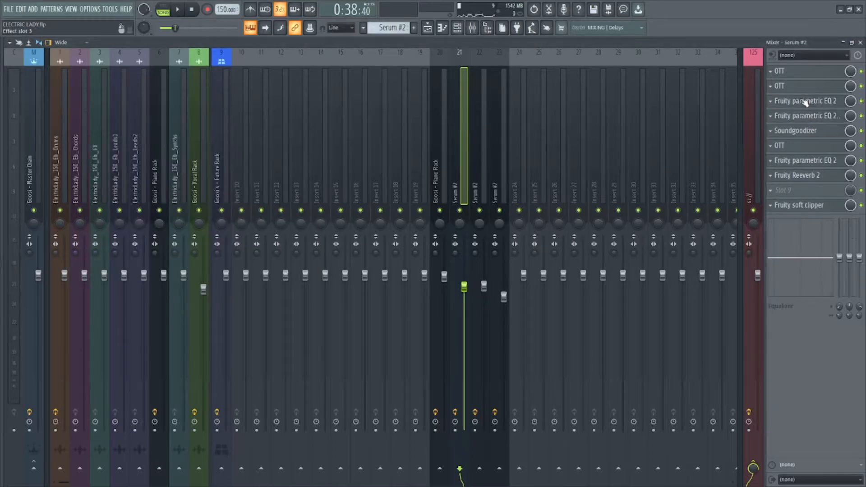
Step: Examine the Soundgoodizer and the OTT that follows it in the Serum #2 effect chain
left_click(816, 135)
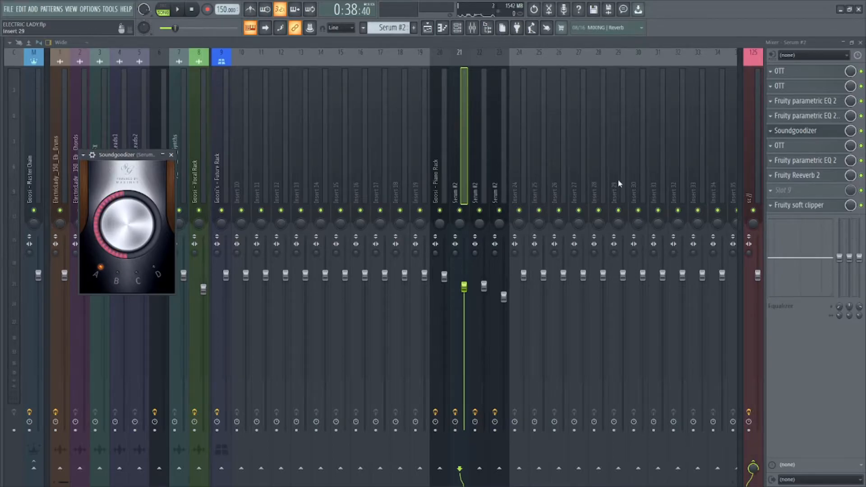
left_click(802, 135)
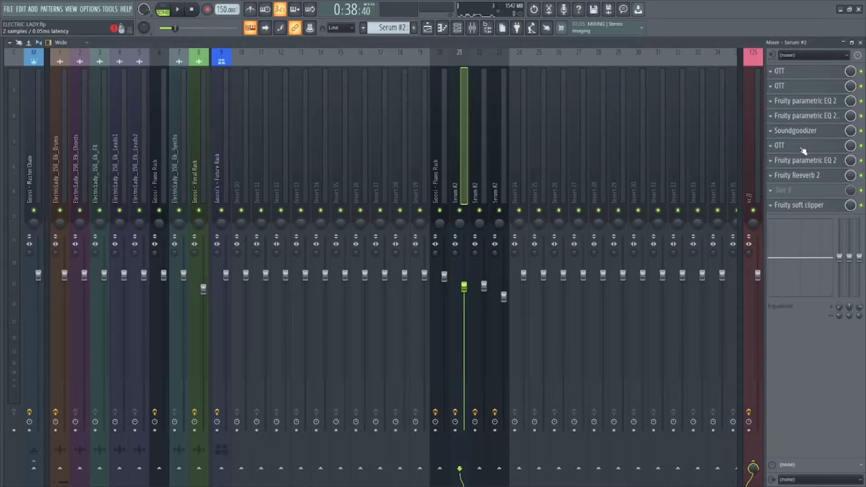
left_click(802, 148)
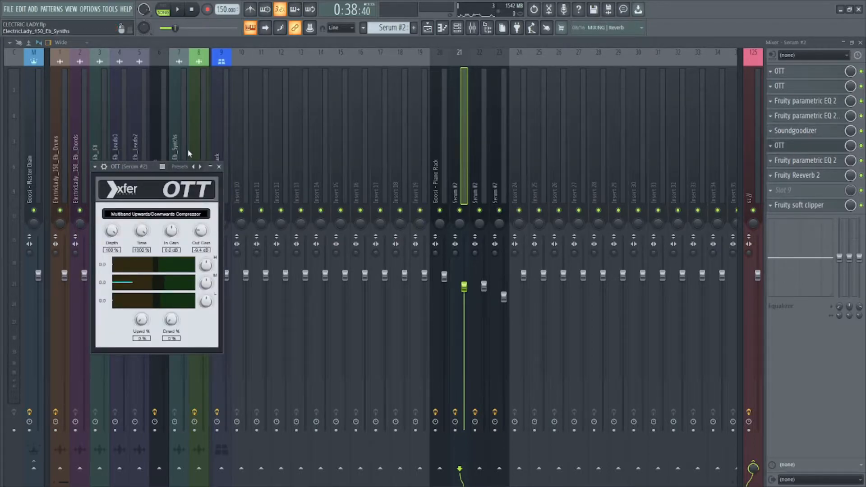
Step: Examine the settings of the OTT in effect slot 6 of the Serum #2 track
left_click_drag(139, 167, 286, 64)
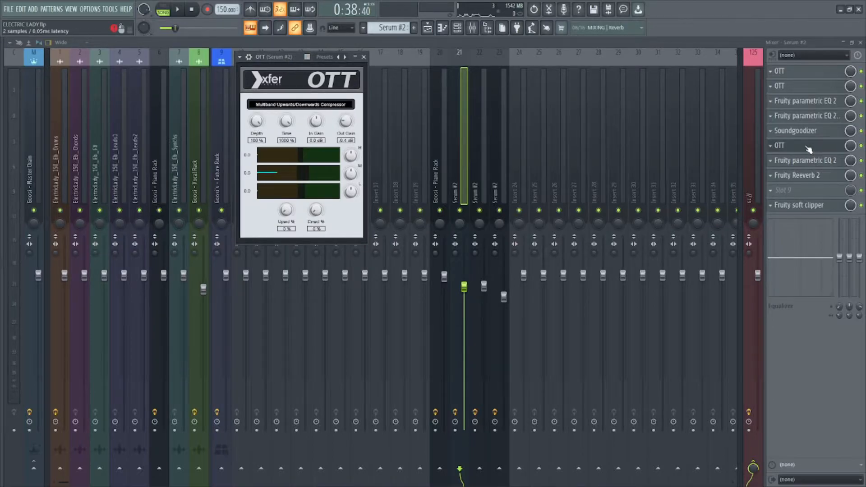
left_click(791, 85)
left_click(791, 86)
left_click(791, 86)
left_click(792, 86)
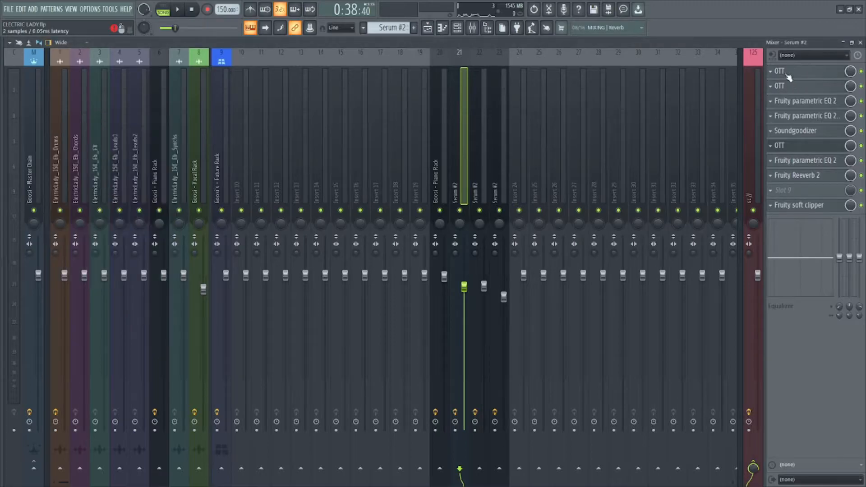
left_click(795, 145)
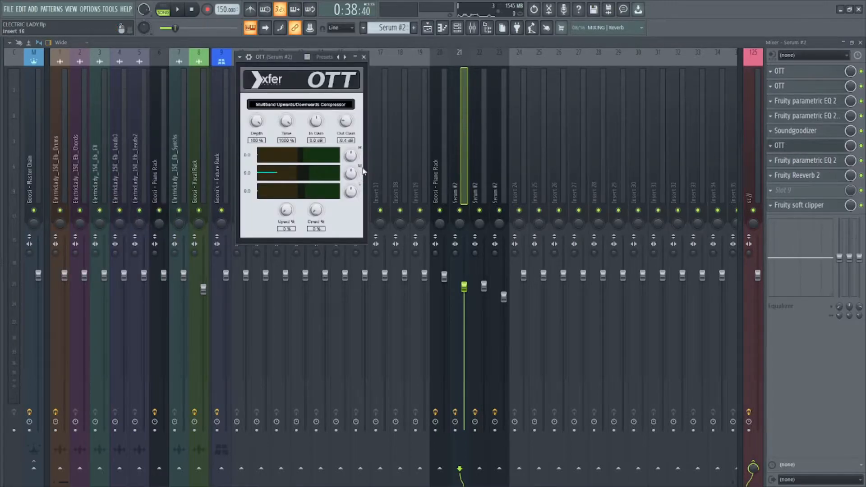
left_click_drag(292, 59, 293, 67)
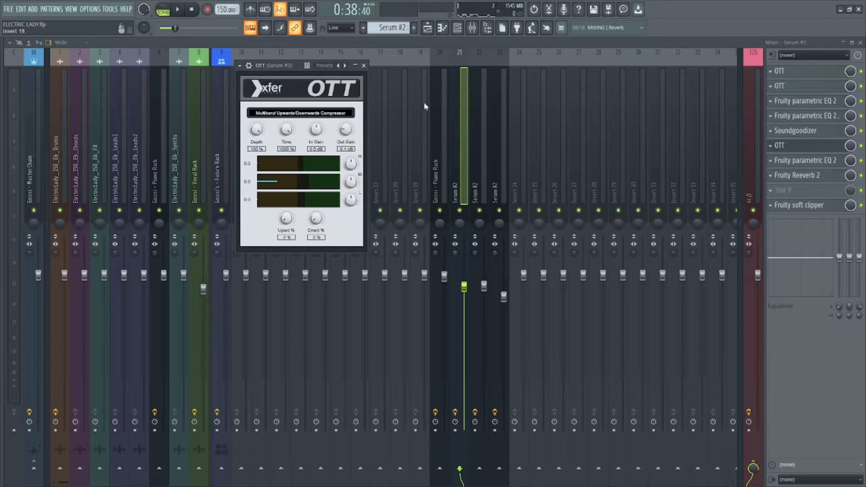
Step: Compare the chords in pattern mode with the slot 6 OTT bypassed and re-enabled
left_click(861, 145)
left_click(808, 146)
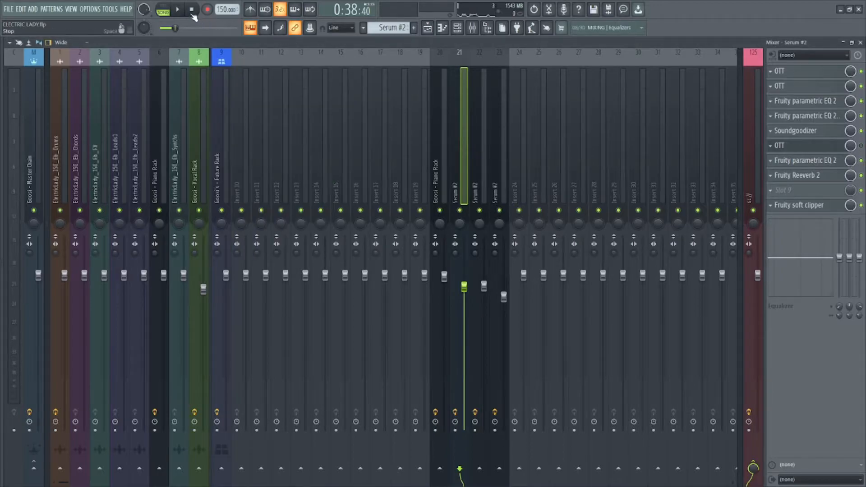
left_click(164, 10)
left_click(178, 10)
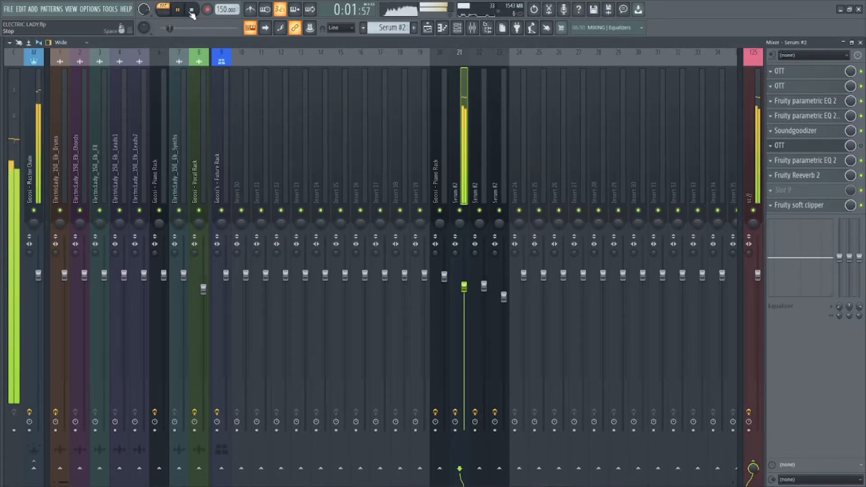
key("space")
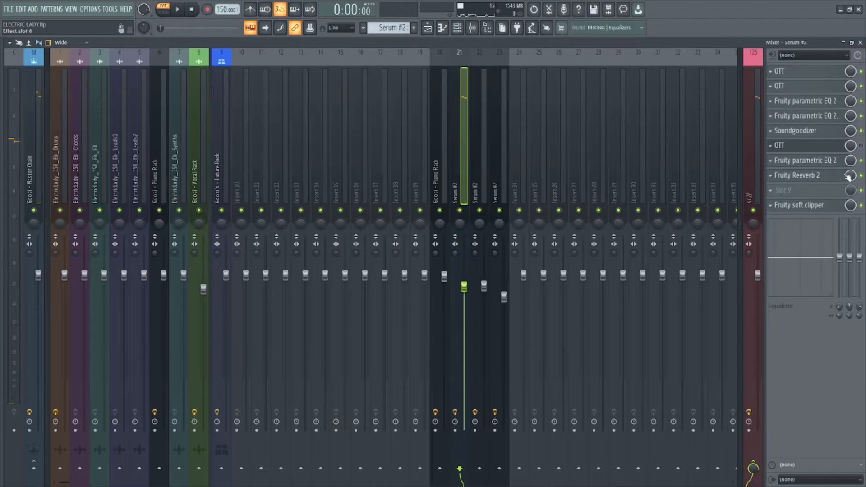
left_click(861, 146)
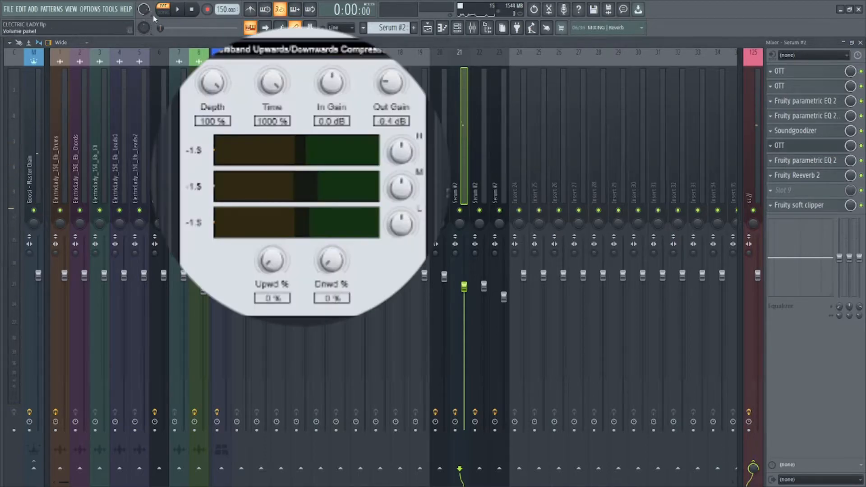
left_click(178, 13)
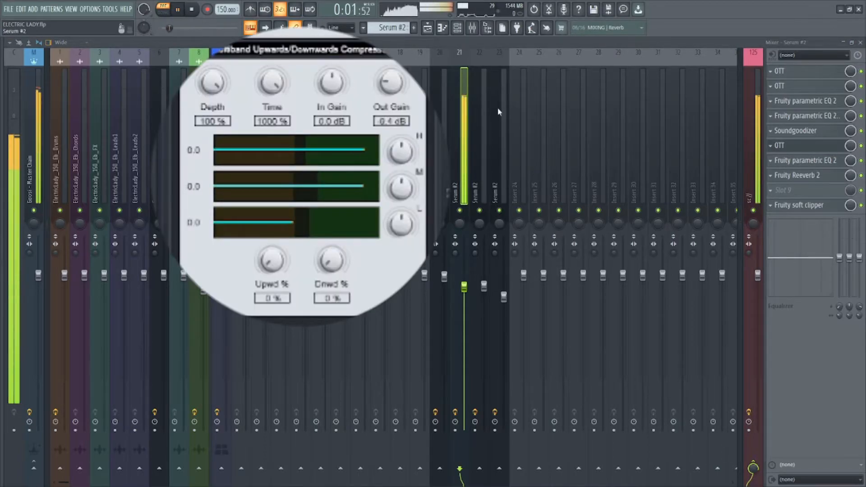
key("space")
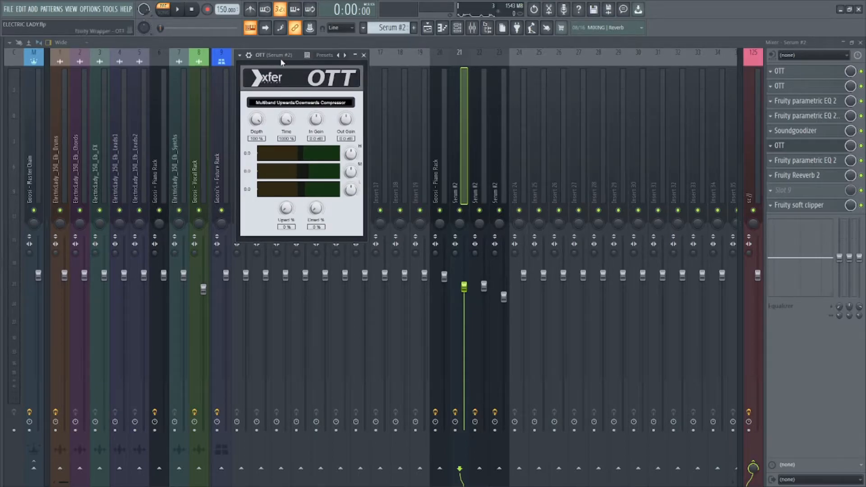
Step: Lower the Out Gain of the slot 6 OTT to about -8.2 dB while auditioning the chords
key("space")
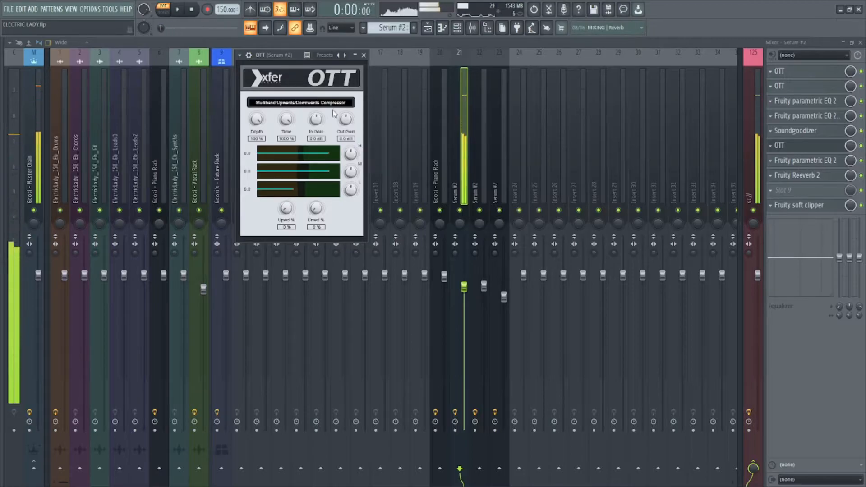
key("space")
left_click_drag(347, 122, 334, 124)
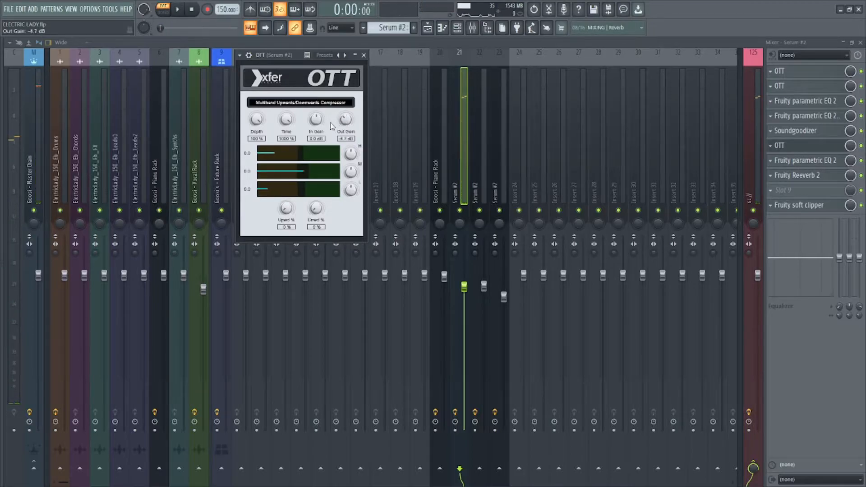
key("space")
scroll(346, 121, "down", 1)
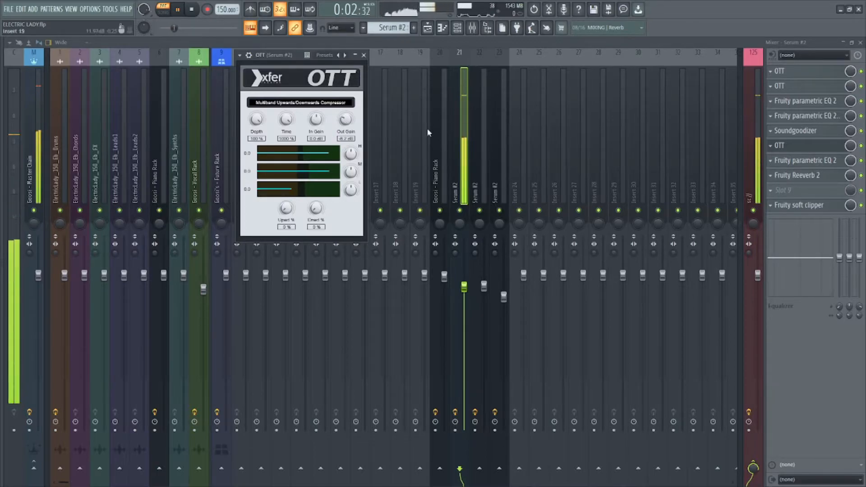
key("space")
left_click(824, 148)
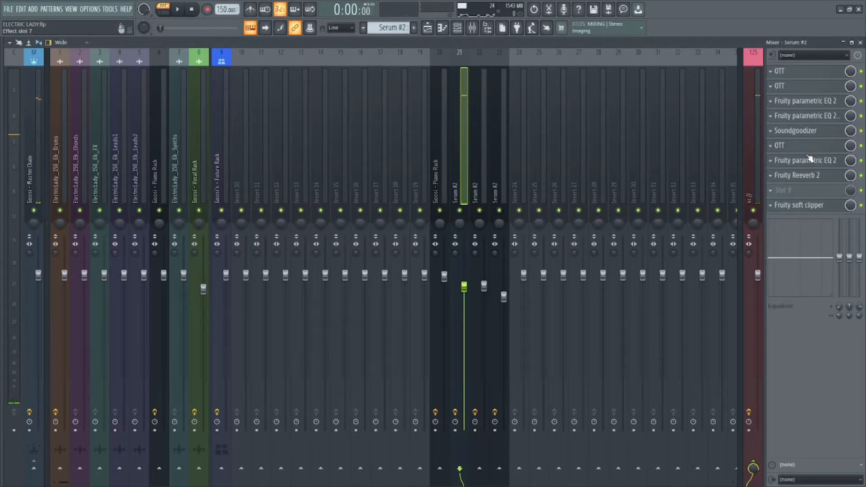
Step: Raise the low-cut frequency of band 1 in the slot 7 Fruity parametric EQ 2 and audition the chords
left_click(809, 165)
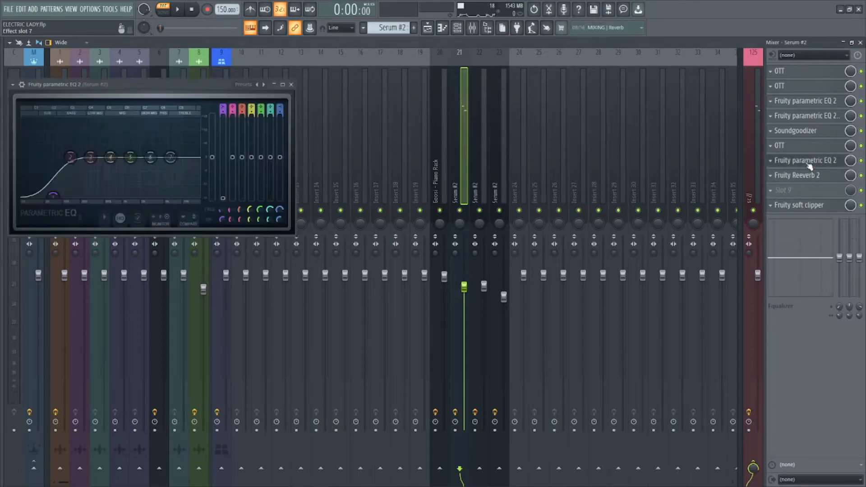
left_click_drag(54, 194, 60, 195)
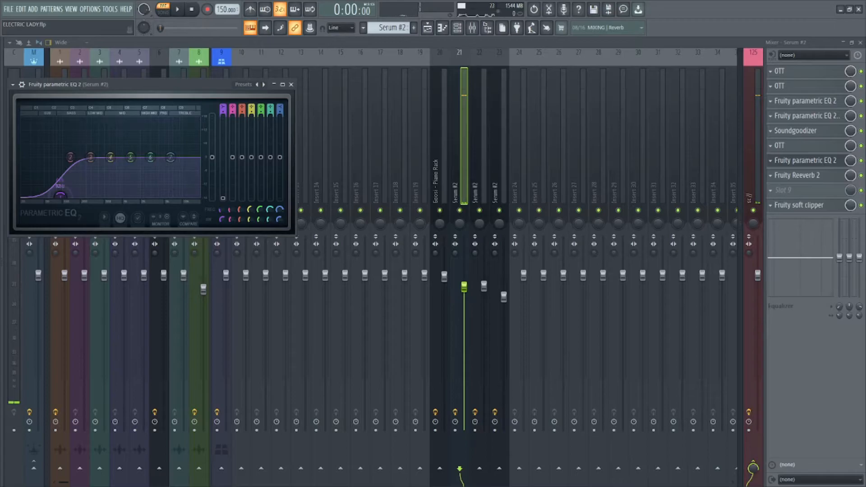
left_click_drag(60, 194, 64, 195)
key("space")
key("space")
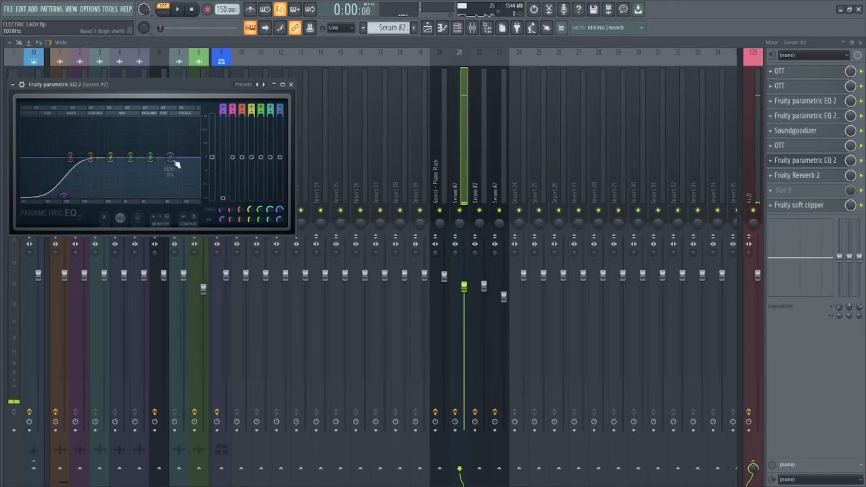
Step: Sweep a narrow 18 dB boost on band 6, turn it into a small cut near 3 kHz, and slightly lower the band 7 high shelf
left_click_drag(155, 157, 151, 119)
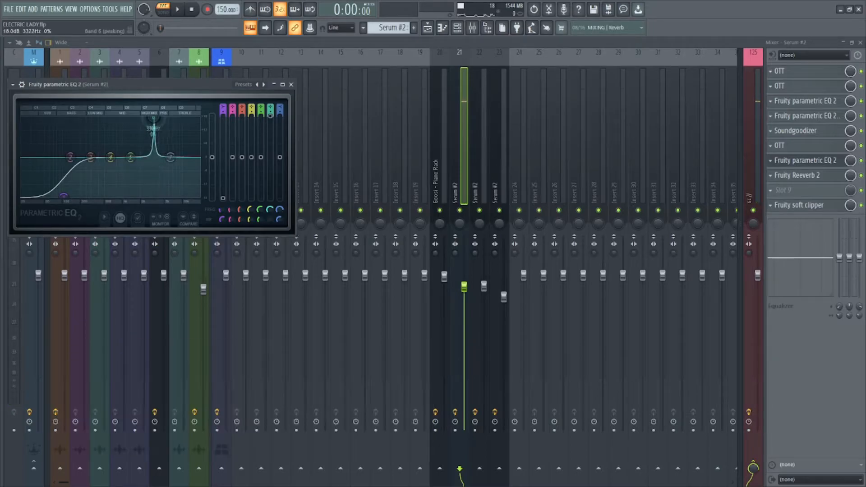
key("space")
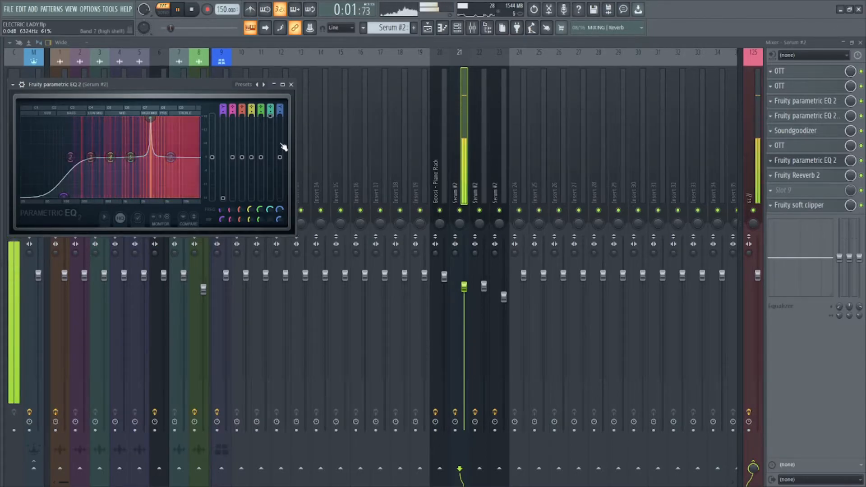
key("space")
left_click_drag(270, 117, 270, 127)
left_click_drag(150, 127, 170, 161)
key("space")
key("space")
key("space")
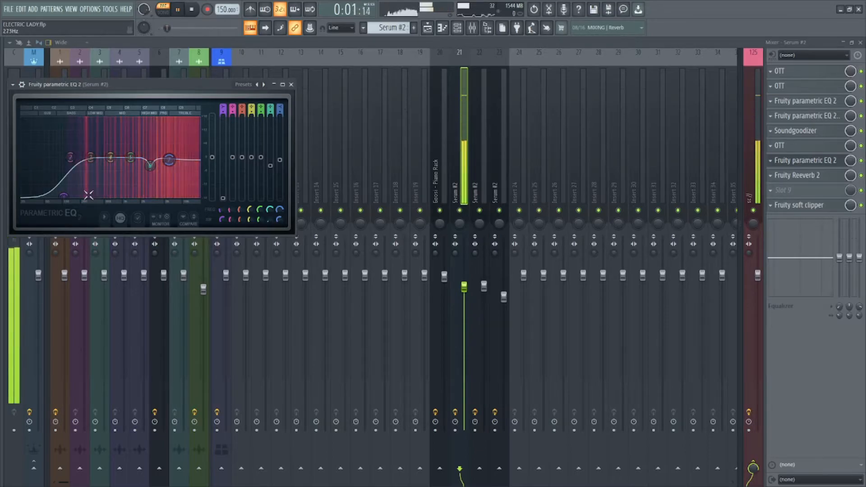
key("space")
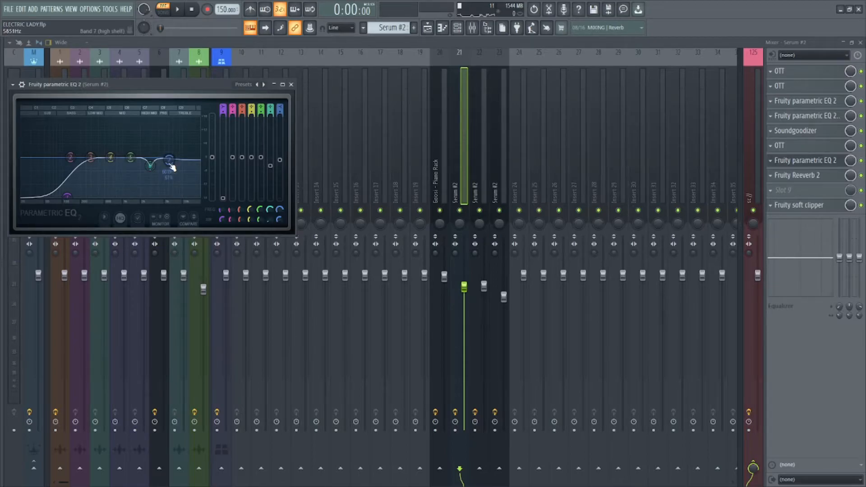
Step: Narrow band 5 of the slot 7 EQ and turn its mid-range boost into a small cut while playing the chords
key("space")
left_click_drag(168, 160, 129, 118)
scroll(128, 119, "down", 5)
left_click_drag(264, 119, 264, 165)
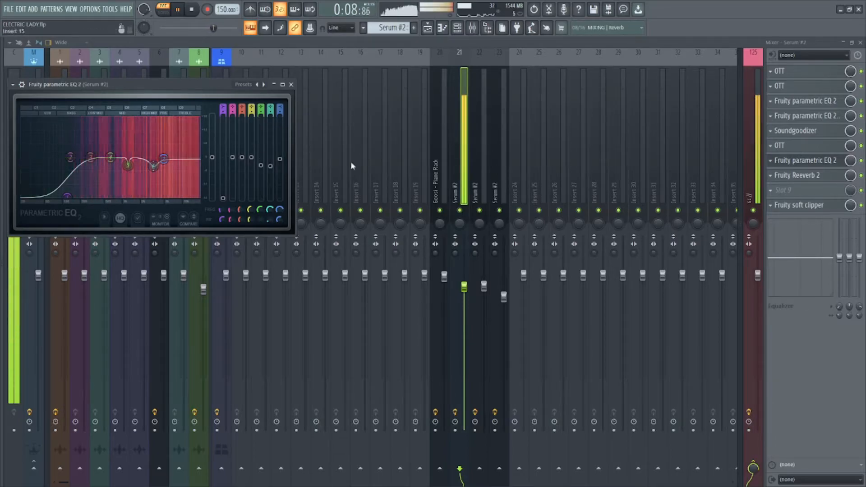
left_click(793, 163)
key("space")
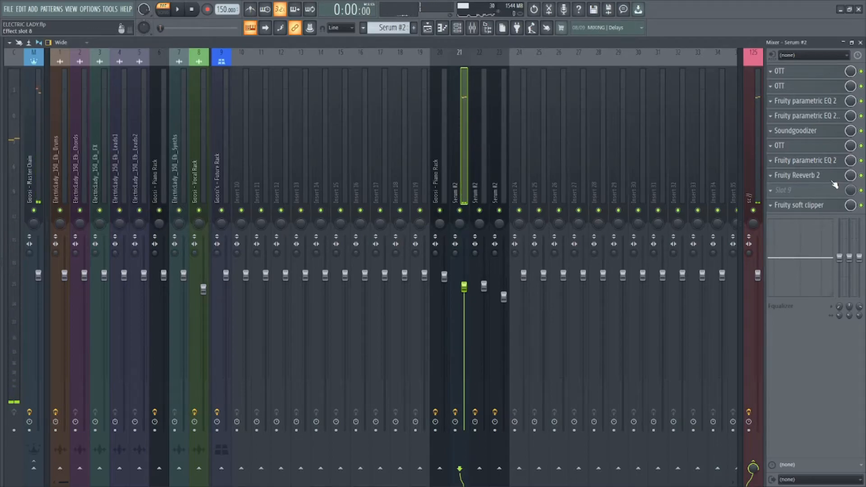
Step: Examine the Fruity Reeverb 2 and the slot 4 Fruity parametric EQ 2, and select the Serum #2 mixer track 23
left_click(797, 175)
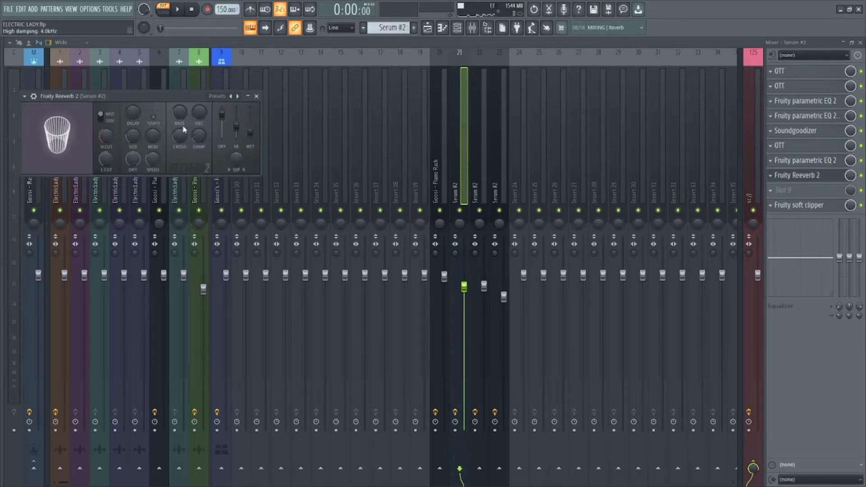
key("space")
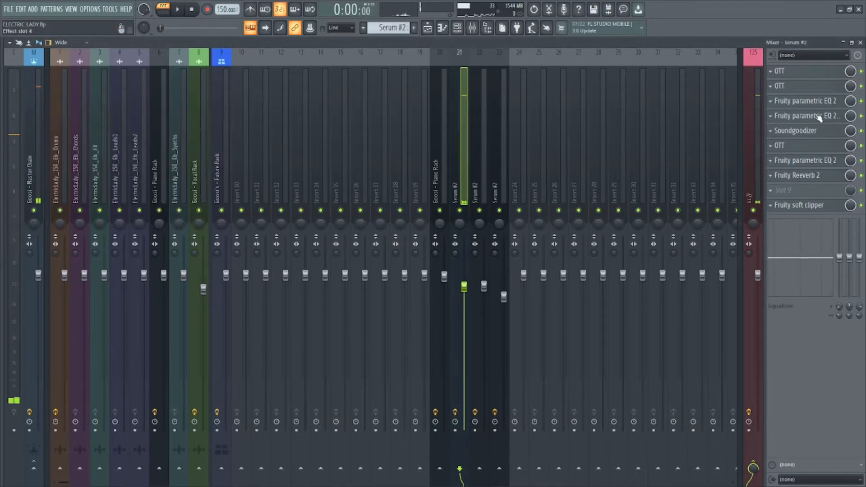
left_click(791, 116)
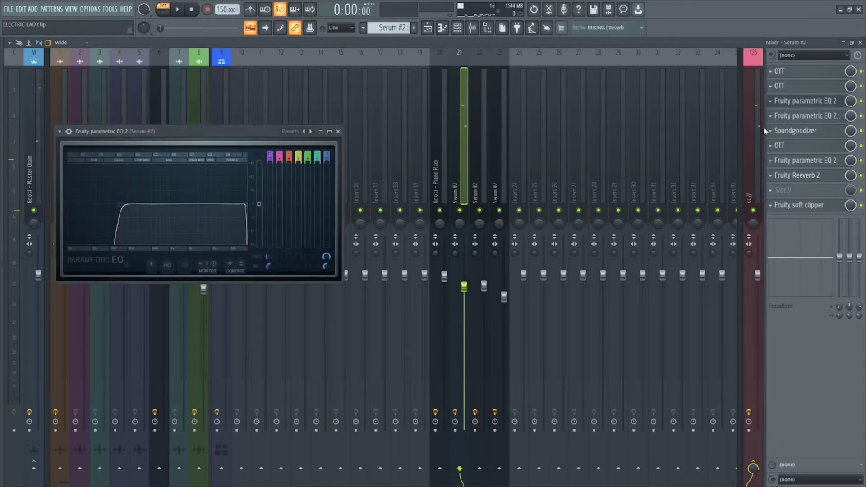
left_click(774, 118)
left_click(504, 138)
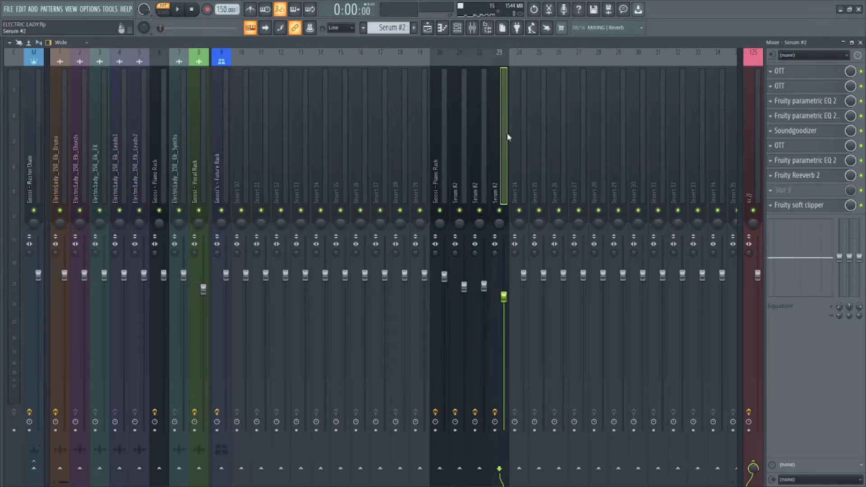
left_click(813, 107)
left_click(813, 107)
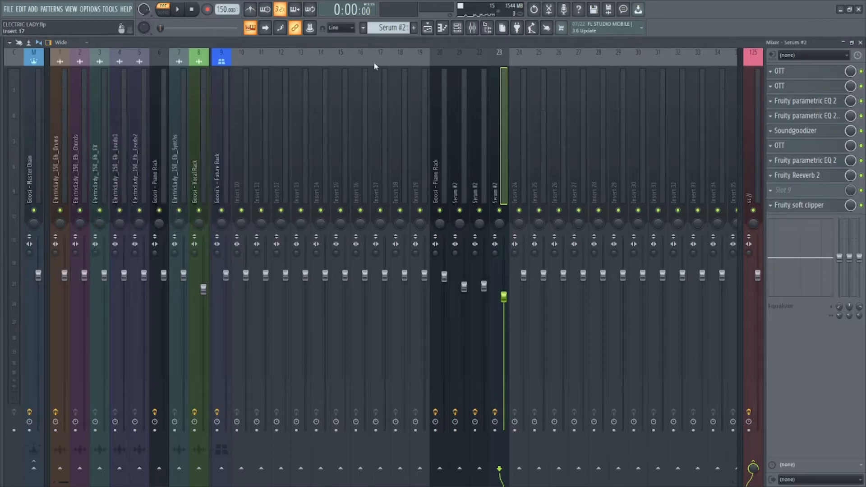
Step: Return to the playlist and play the Serum #2 chords together with Serum #3 by unmuting Track 16
left_click(436, 28)
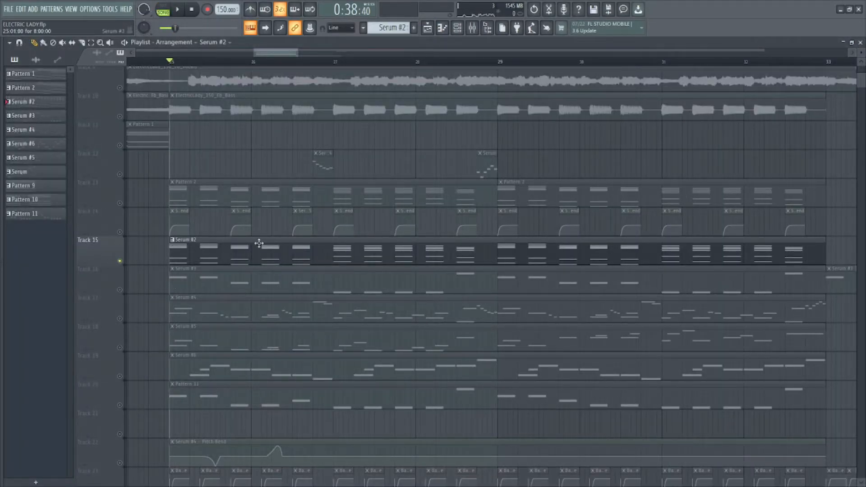
key("space")
key("space")
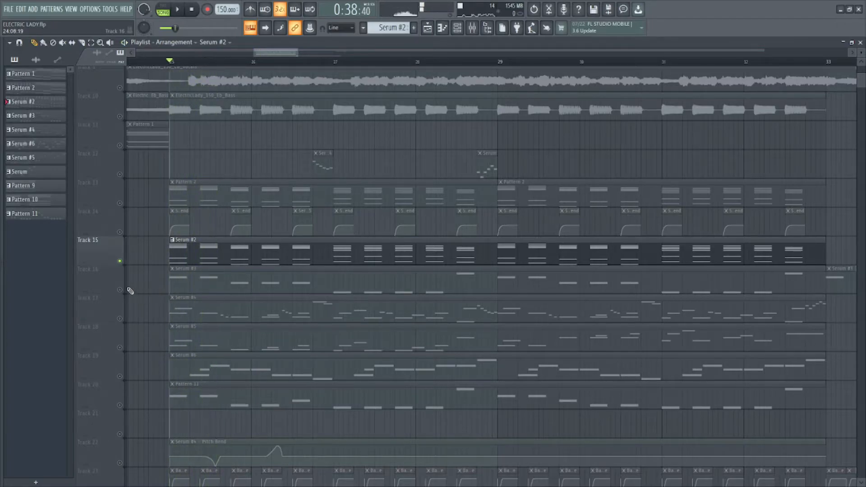
left_click(120, 291)
key("space")
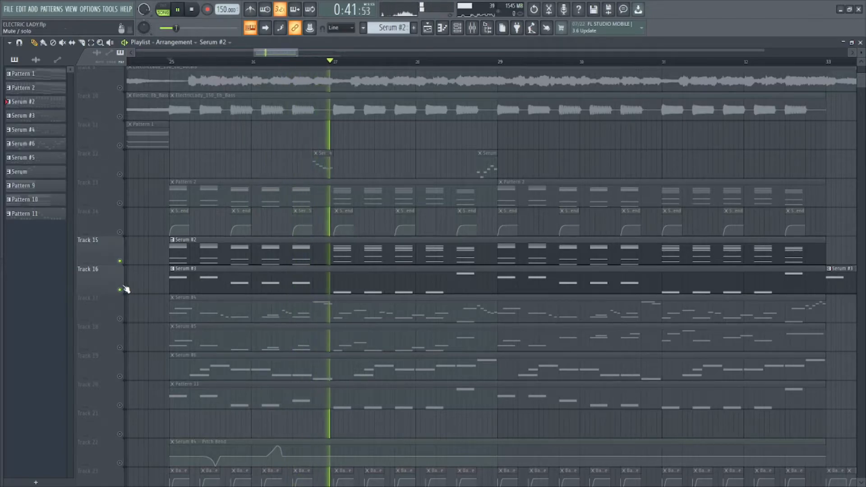
Step: Solo Track 16, open the Serum #3 synth from the channel rack, and review its effects while playing its pattern
key("ctrl+s")
key("space")
left_click(233, 282)
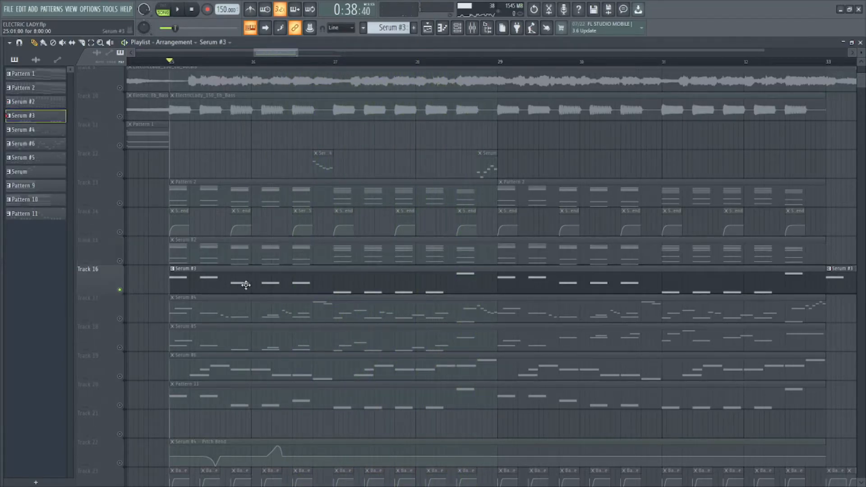
left_click(457, 27)
left_click(460, 175)
left_click(135, 119)
key("space")
key("space")
left_click(102, 115)
Step: Reset Serum #3 to the Init preset and enable its noise oscillator with the Analog BrightWhite sample
left_click(369, 109)
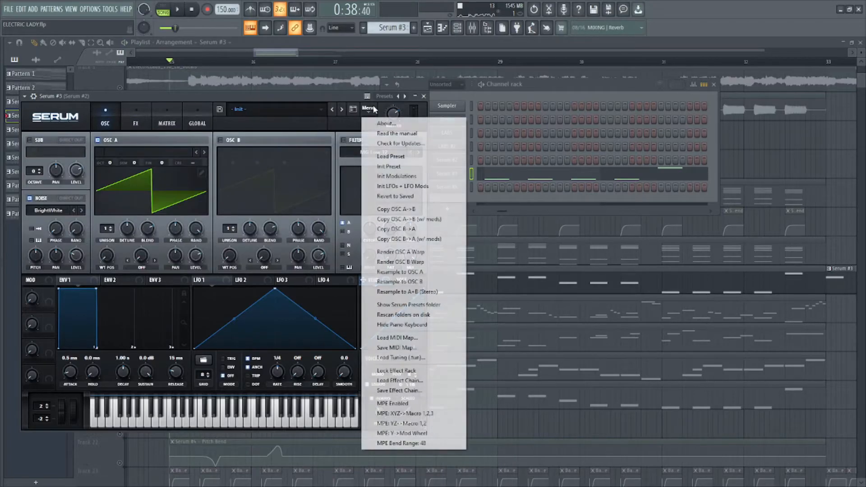
left_click(393, 167)
left_click_drag(153, 106, 247, 112)
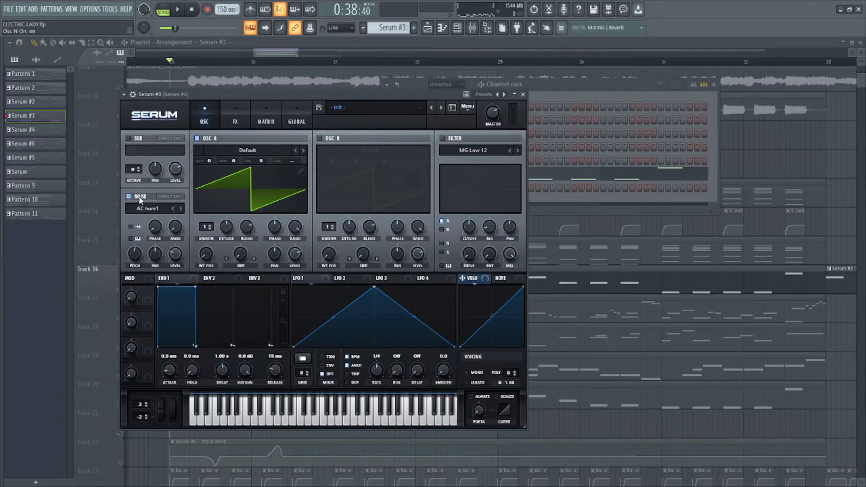
left_click(142, 213)
mouse_move(149, 220)
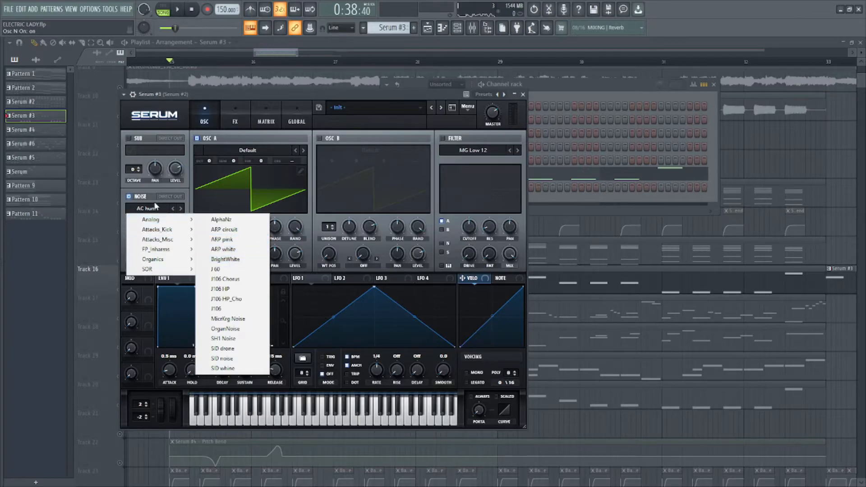
left_click(224, 259)
Step: Enable the Tube distortion effect in Serum #3 with its drive at 100% and play the sound
left_click(240, 110)
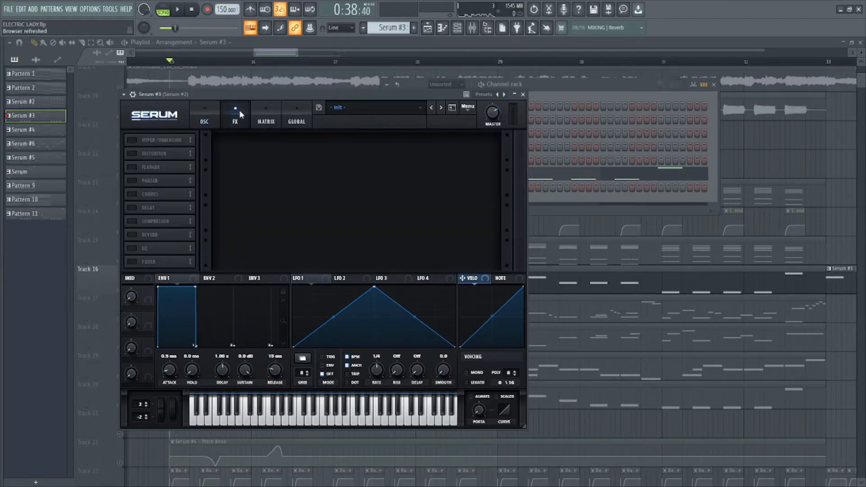
left_click(131, 153)
left_click_drag(190, 153, 188, 146)
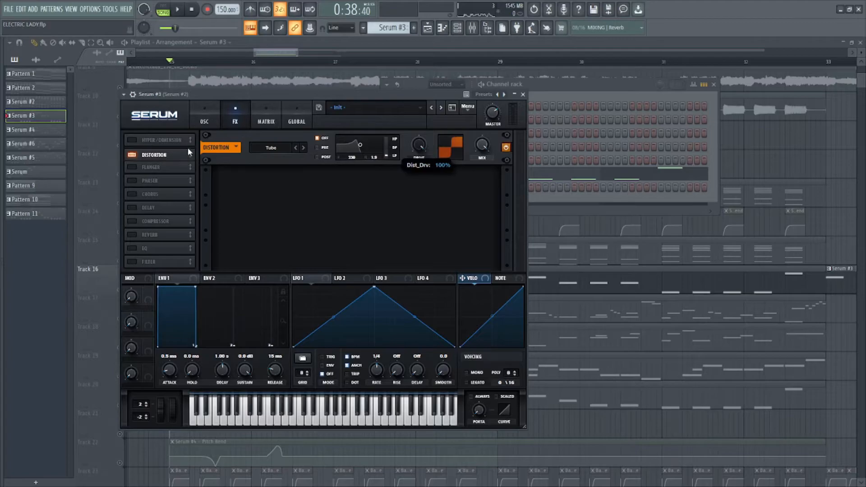
key("space")
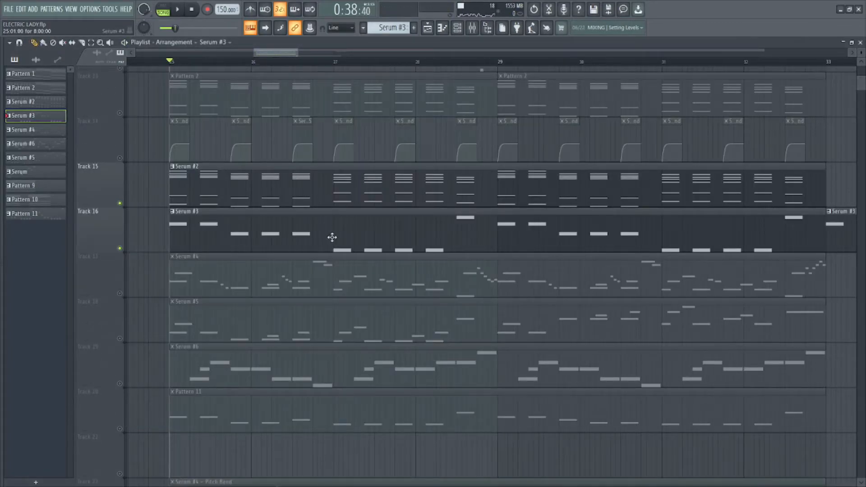
Step: Examine the Fruity parametric EQ 2 effects in slots 3, 4 and 7 and the Fruity Reeverb 2 on mixer track 22
key("F9")
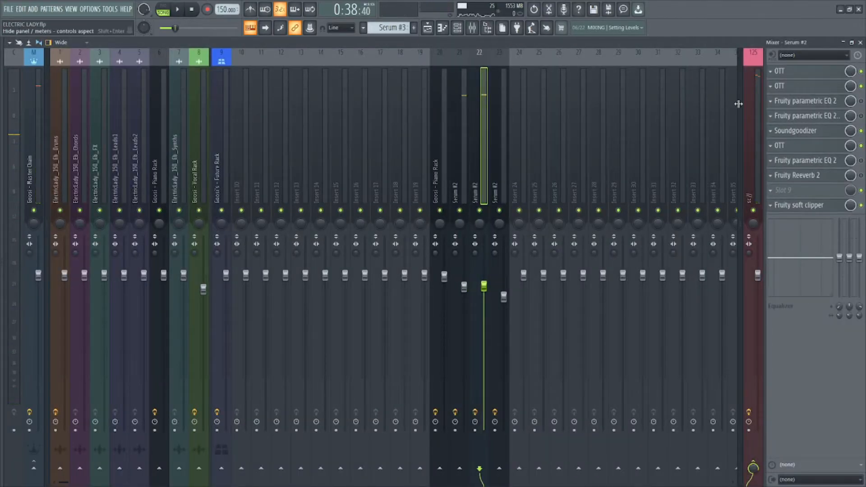
left_click(830, 103)
left_click(830, 101)
left_click(834, 117)
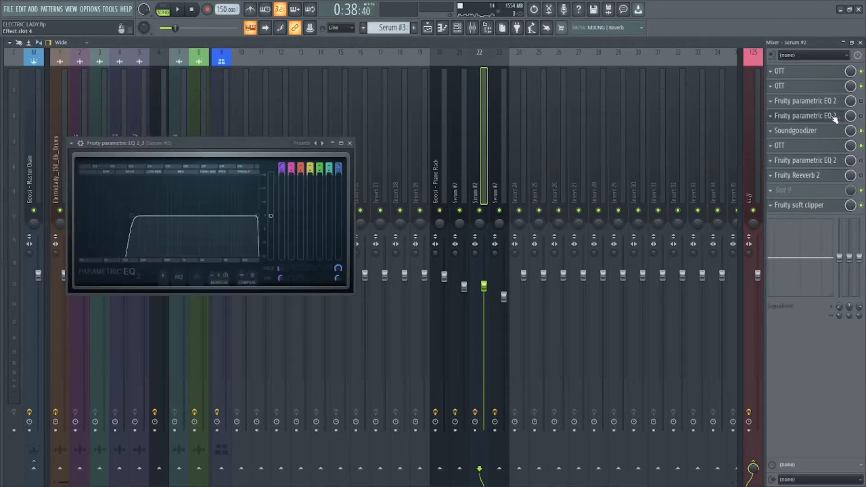
left_click(834, 116)
left_click(819, 161)
left_click(819, 161)
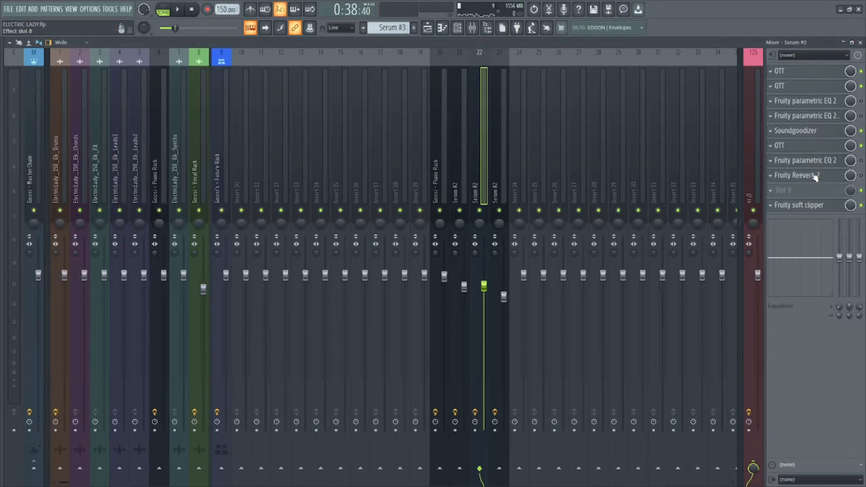
left_click(816, 175)
left_click(816, 176)
Step: Return to the playlist, solo Track 20, and play its Pattern 11 clip
left_click(427, 28)
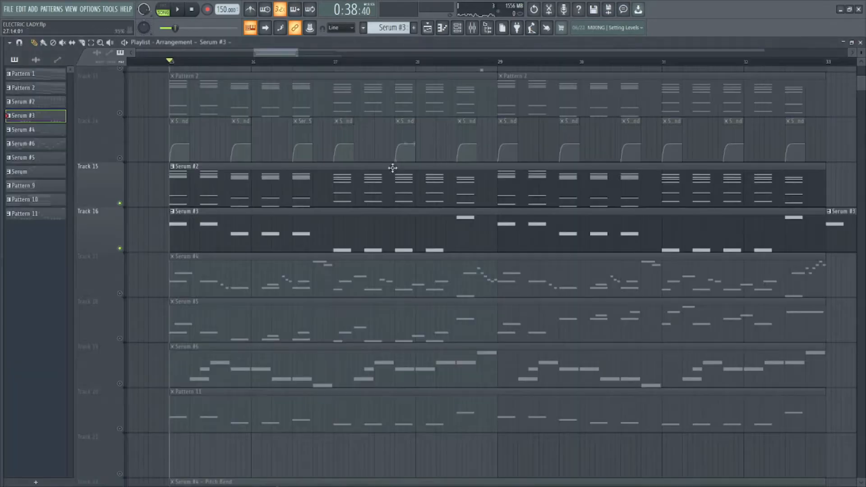
scroll(232, 191, "down", 2)
scroll(228, 183, "up", 1)
left_click_drag(229, 183, 249, 175)
left_click(64, 43)
right_click(120, 391)
key("space")
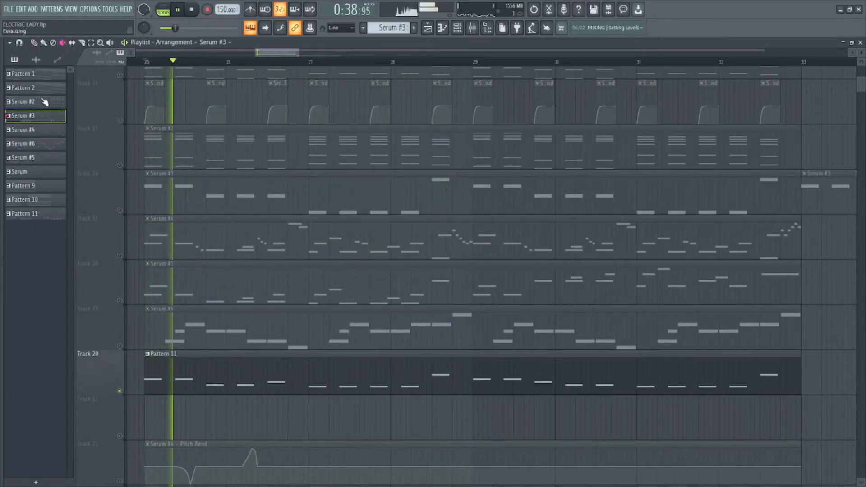
key("space")
Step: Compare the oscillator settings of the Serum #3, Serum #2 and Serum #4 synths from the channel rack
left_click(461, 28)
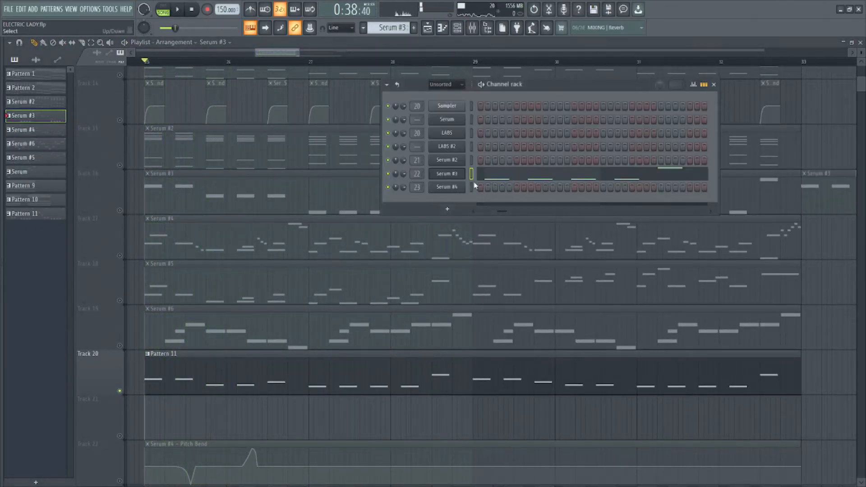
left_click(457, 175)
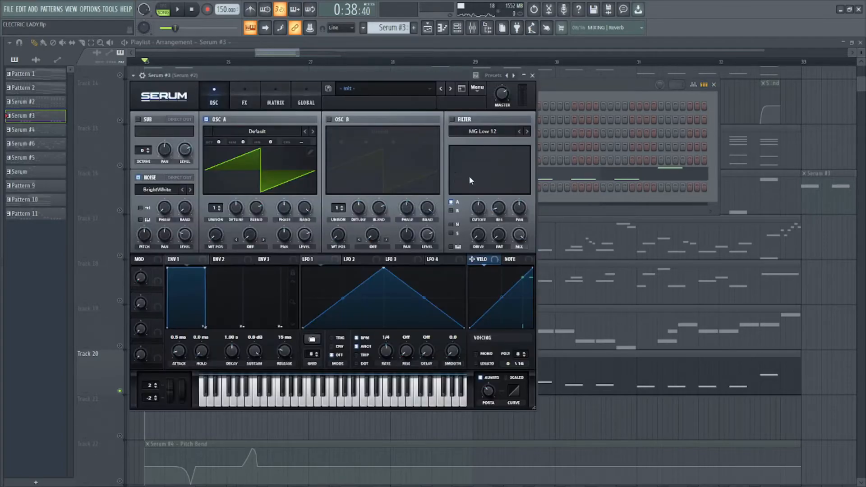
left_click_drag(307, 76, 326, 150)
left_click(515, 117)
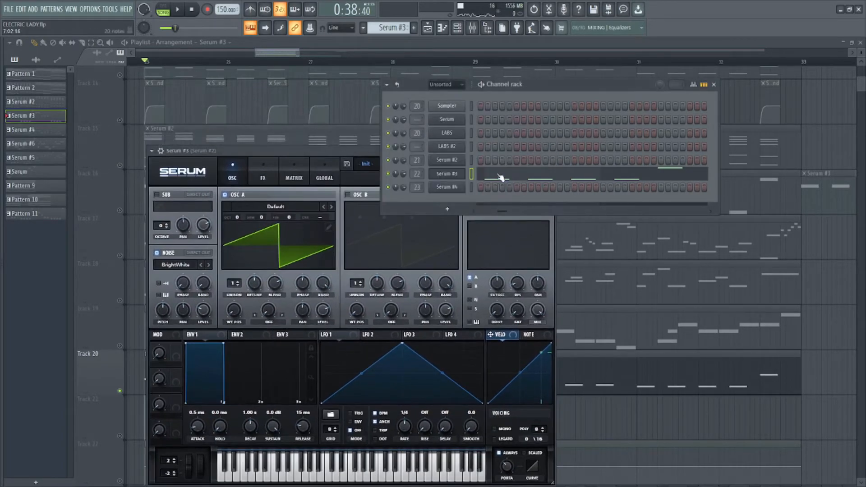
left_click(459, 158)
left_click(671, 98)
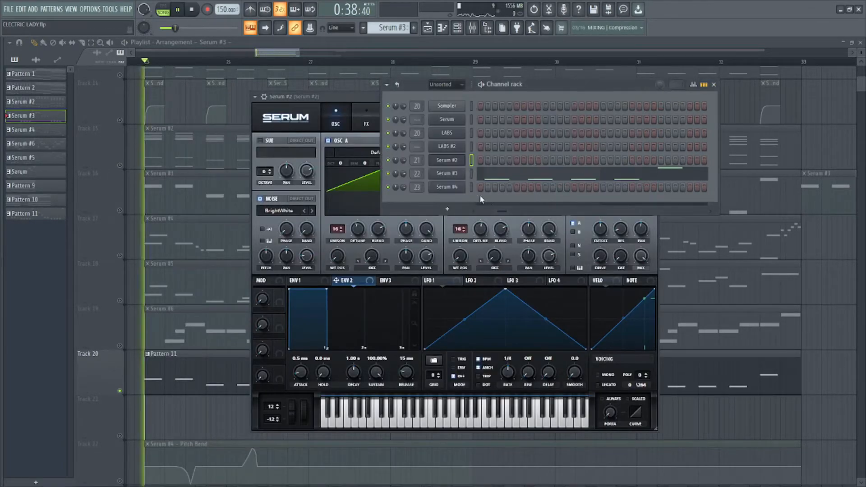
left_click(461, 176)
left_click(599, 91)
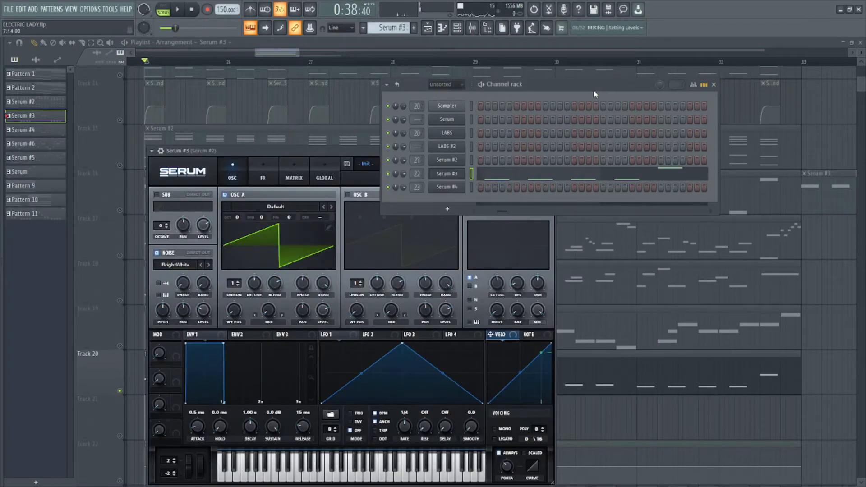
left_click(447, 185)
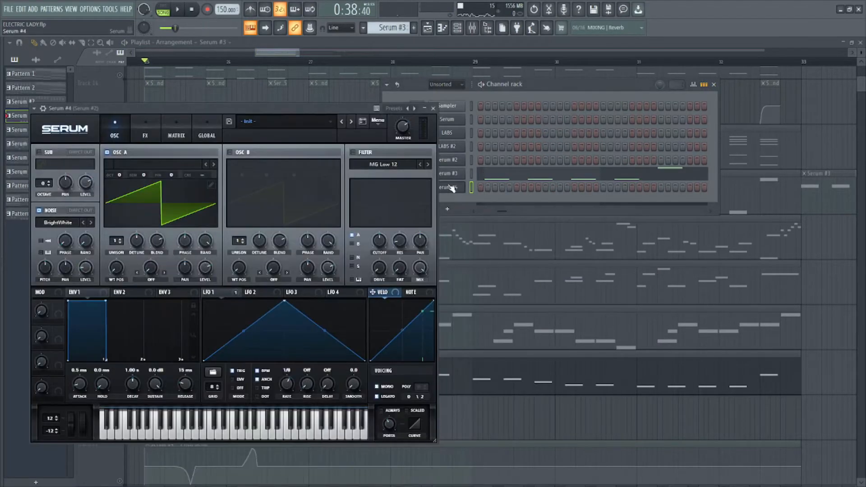
Step: Check the effect chain of mixer track 22 and open the Serum #3 channel from the channel rack
left_click(471, 28)
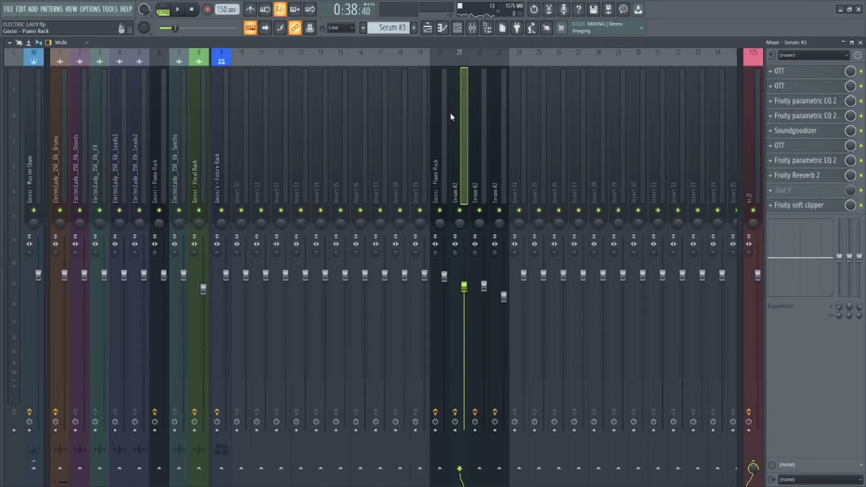
left_click(481, 104)
left_click(457, 28)
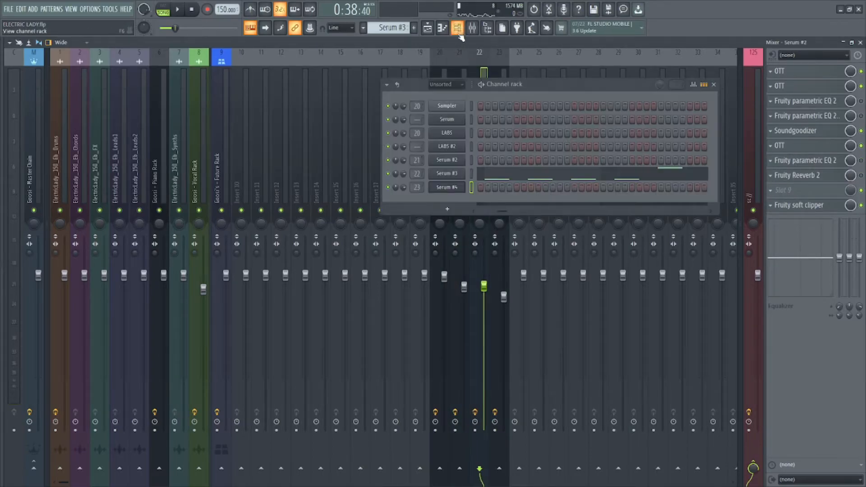
left_click(451, 174)
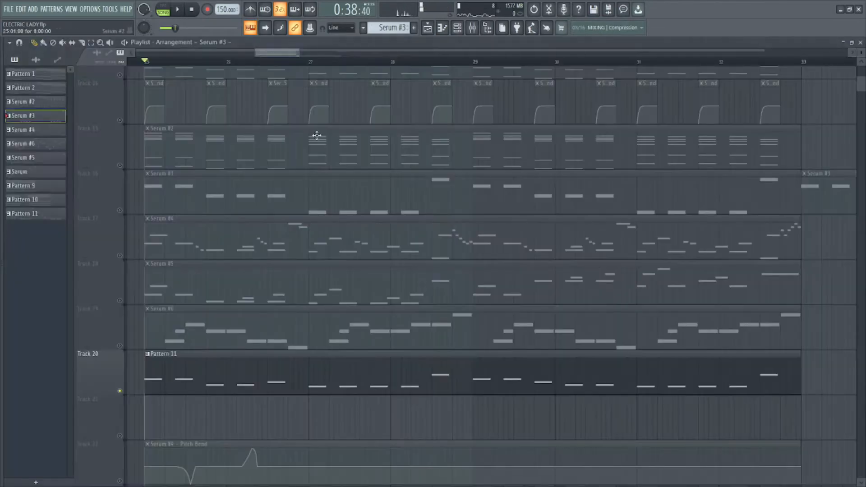
Step: Solo Track 16 to play Serum #3, and solo Track 20 again with its Pattern 11 clip selected
right_click(120, 211)
key("space")
key("space")
right_click(117, 397)
left_click(115, 390)
right_click(119, 391)
left_click(234, 376)
Step: Examine the slot 3 Fruity parametric EQ 2 on mixer track 23 while playing Pattern 11
left_click(473, 28)
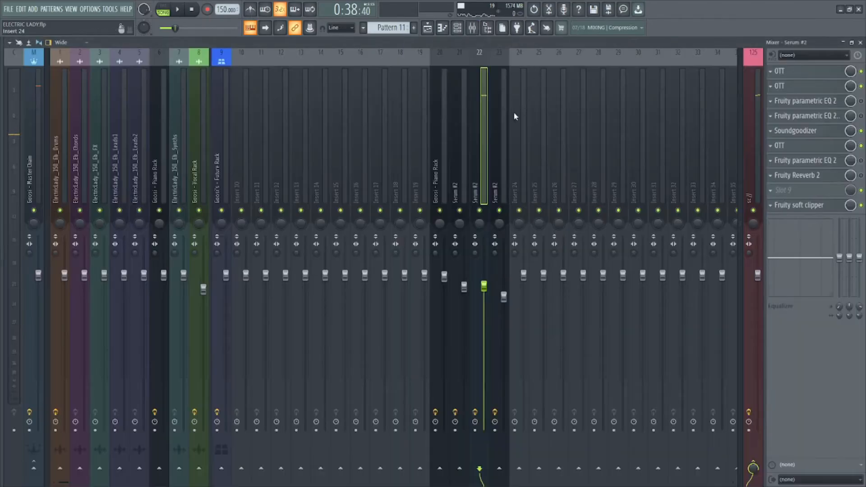
key("Right")
left_click(821, 104)
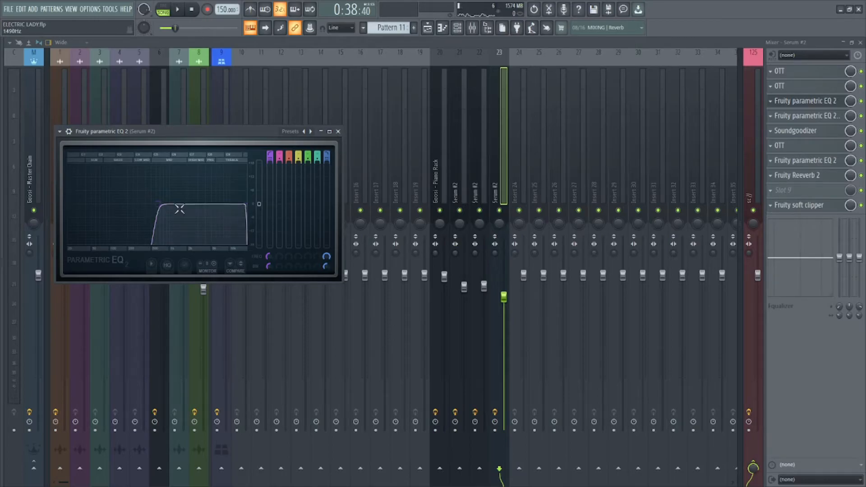
key("space")
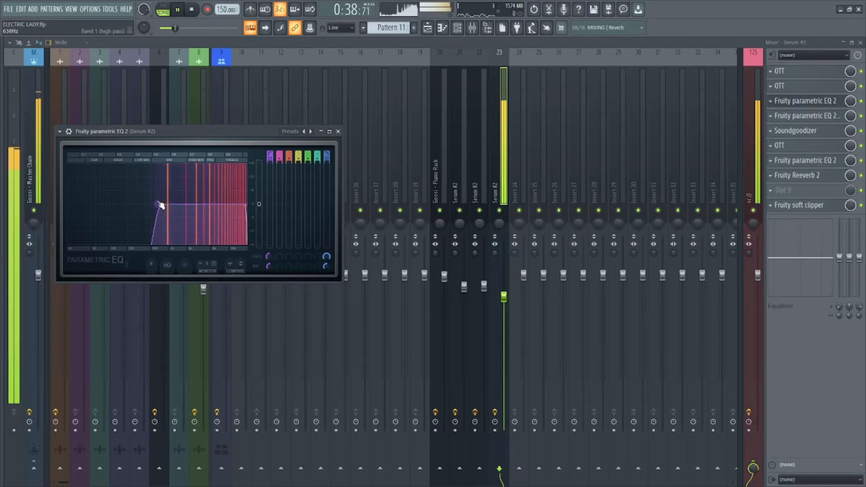
left_click(810, 101)
key("space")
Step: Unmute Tracks 16 and 15 in the playlist alongside Track 20, and save the project
key("F5")
left_click(120, 210)
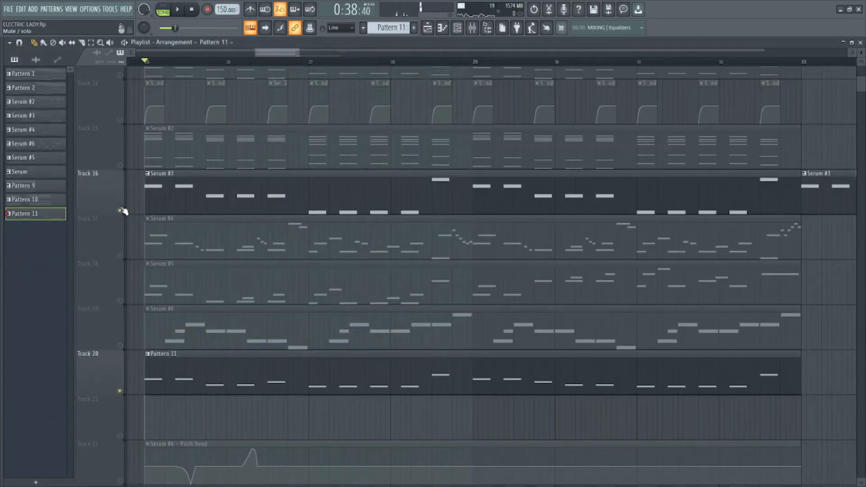
key("ctrl+s")
left_click(119, 165)
key("space")
scroll(269, 177, "down", 3)
scroll(270, 176, "down", 3)
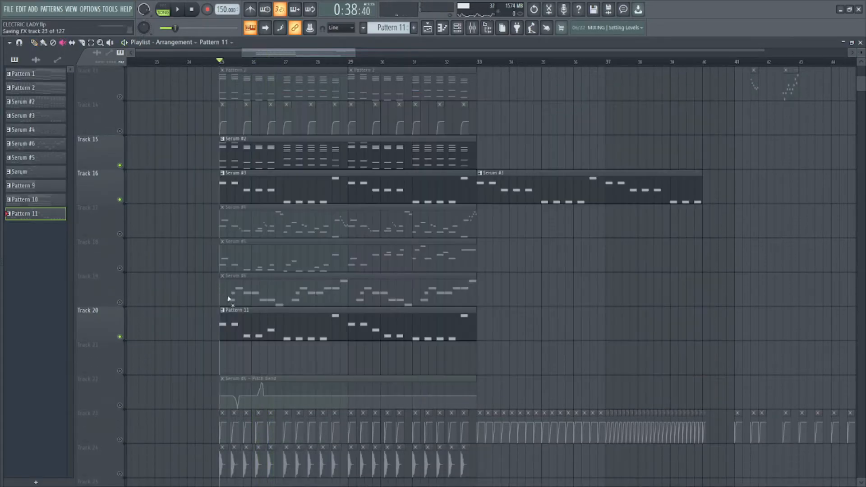
scroll(238, 329, "up", 3)
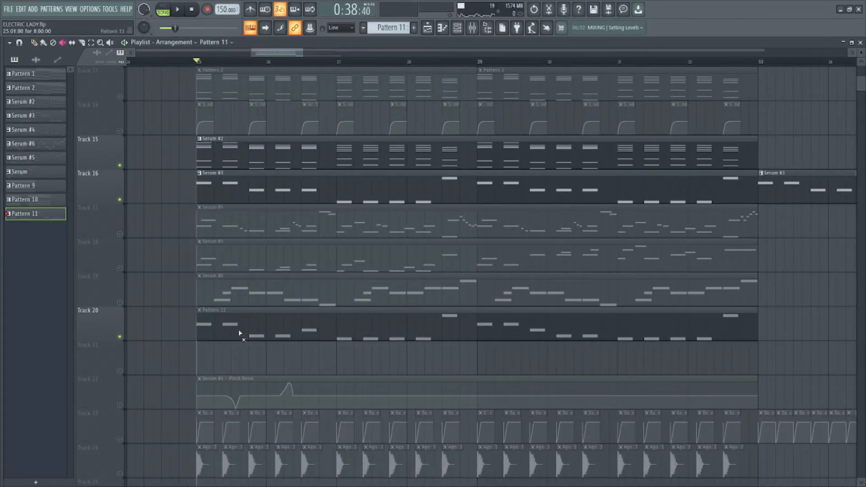
Step: Unmute Track 17 with its Serum #4 clip, play it with the other layers, and save the project
left_click(120, 234)
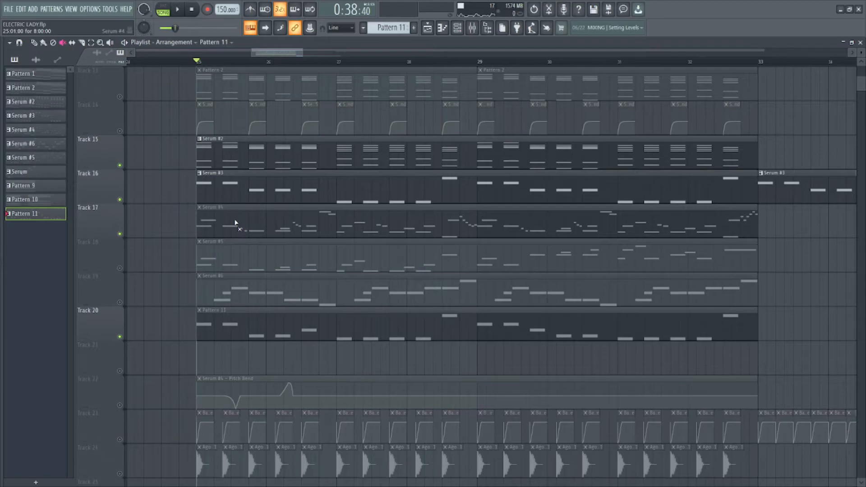
key("space")
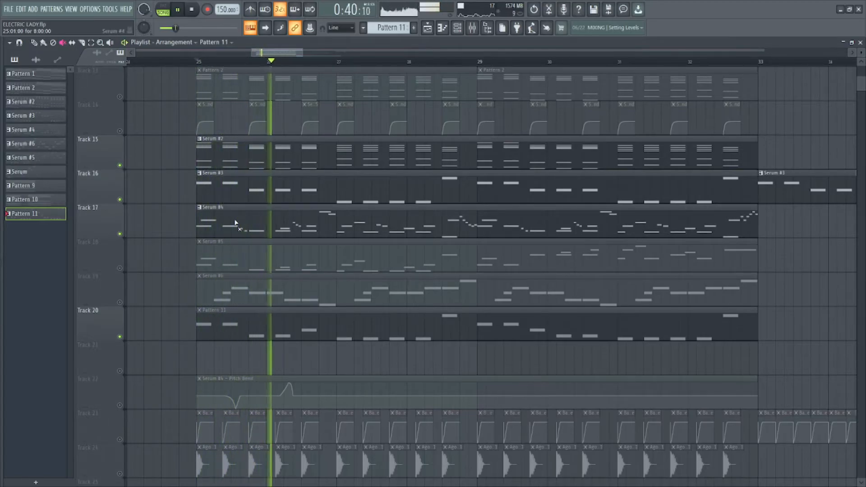
key("ctrl+s")
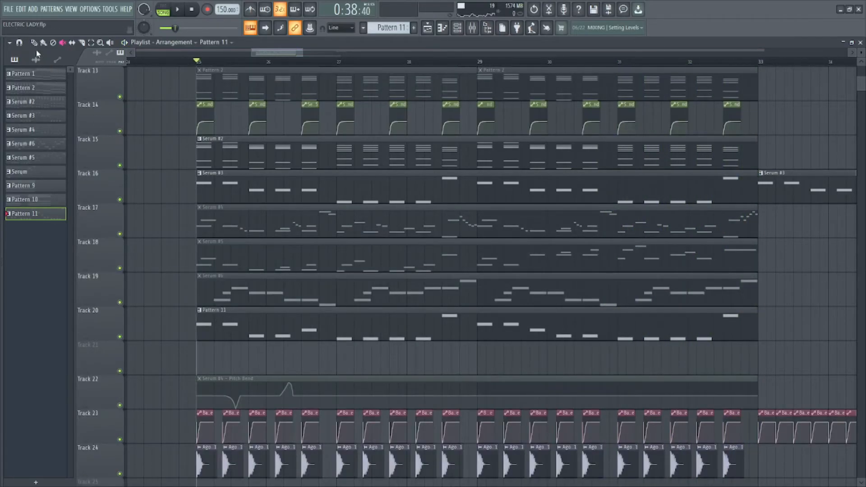
Step: Play the drop with all tracks unmuted while reviewing the whole arrangement, and save the project
left_click(34, 43)
scroll(261, 150, "down", 3)
key("space")
scroll(267, 116, "down", 3)
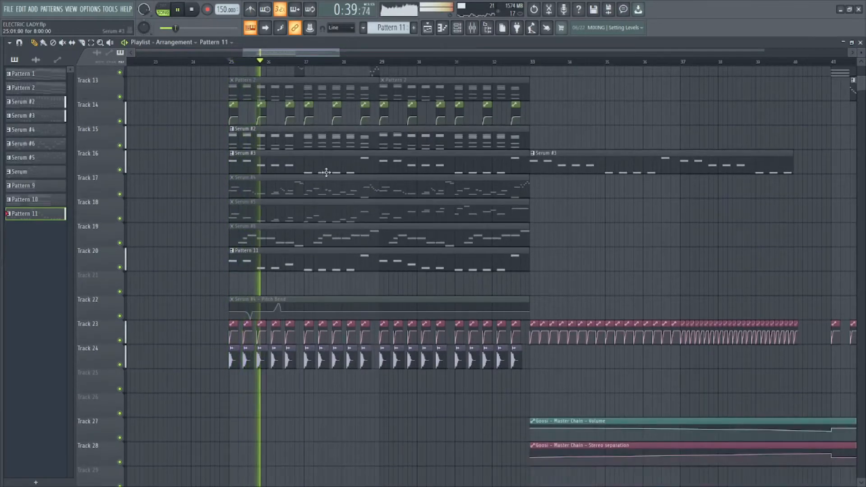
scroll(319, 180, "down", 1)
scroll(318, 177, "up", 5)
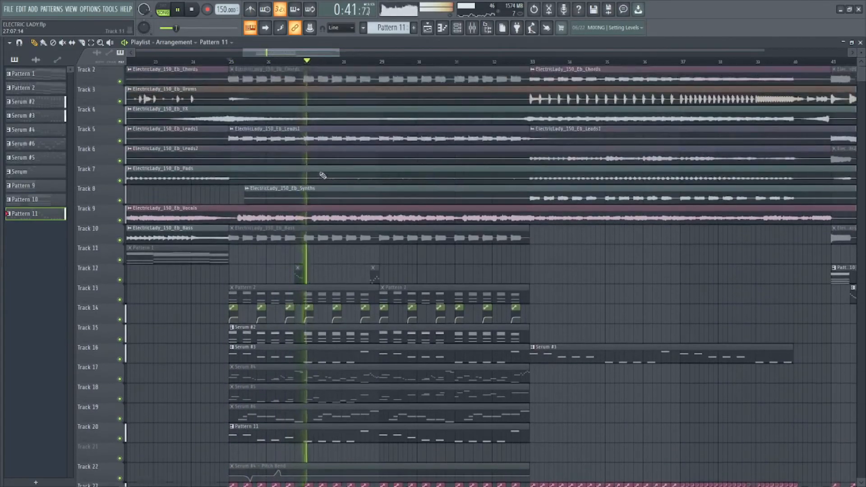
scroll(322, 175, "down", 3)
scroll(323, 175, "down", 3)
key("ctrl+s")
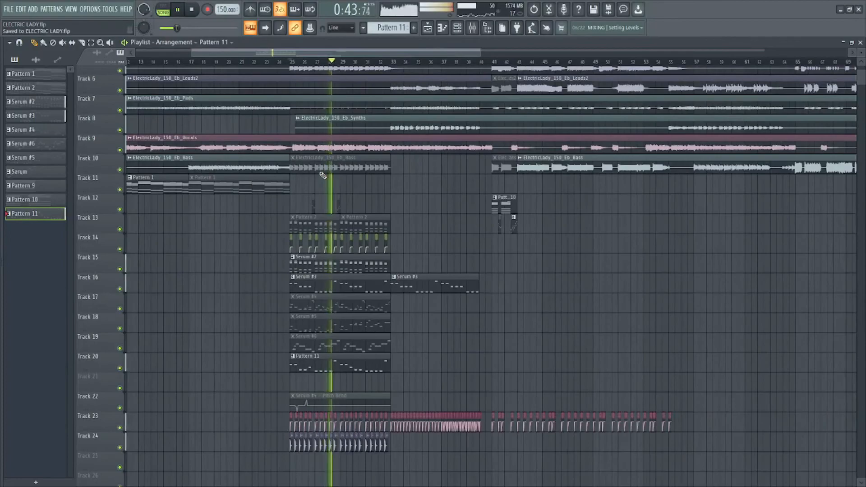
scroll(377, 199, "down", 3)
scroll(382, 193, "down", 3)
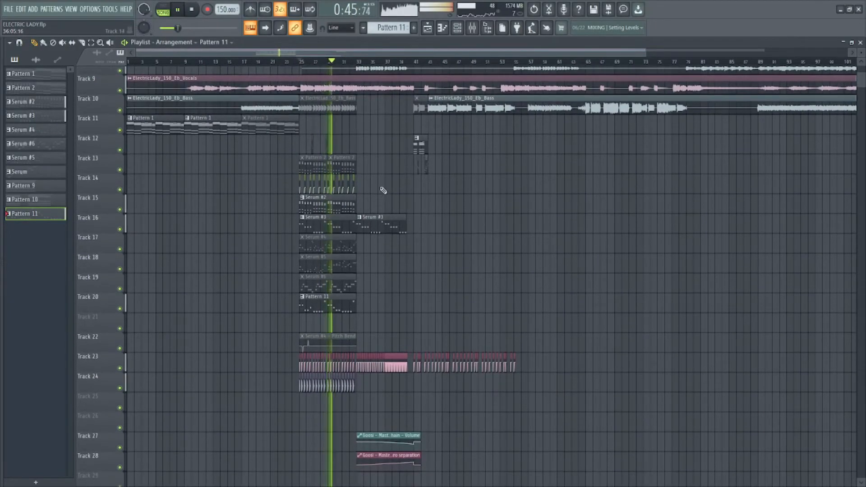
scroll(375, 192, "up", 8)
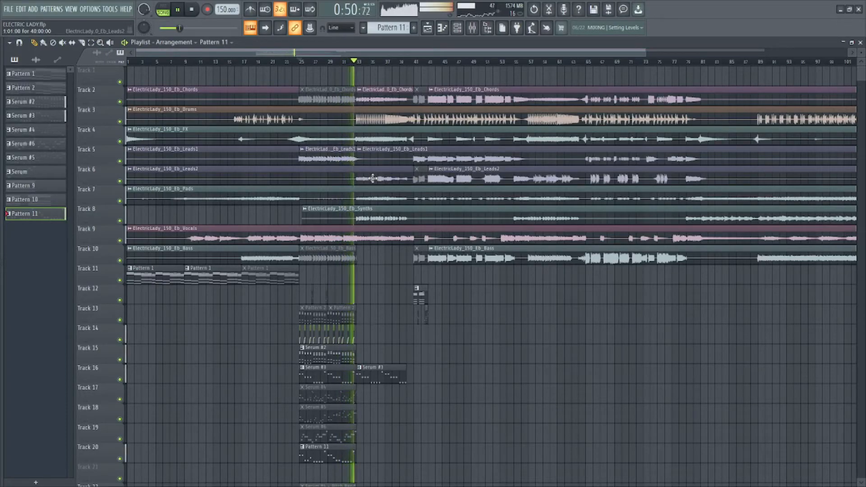
key("space")
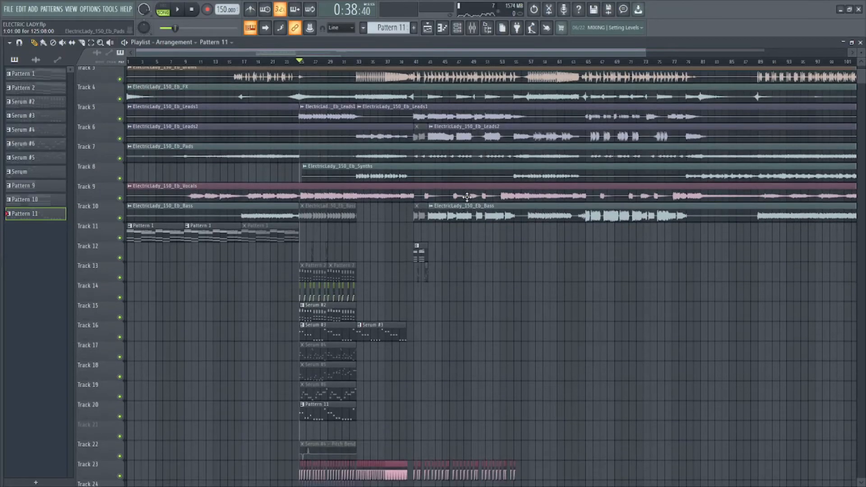
Step: Solo Track 27 with the Master Chain Volume automation, select bars 33 to 41, and check the master track in the mixer
scroll(466, 193, "down", 10)
scroll(468, 193, "up", 5)
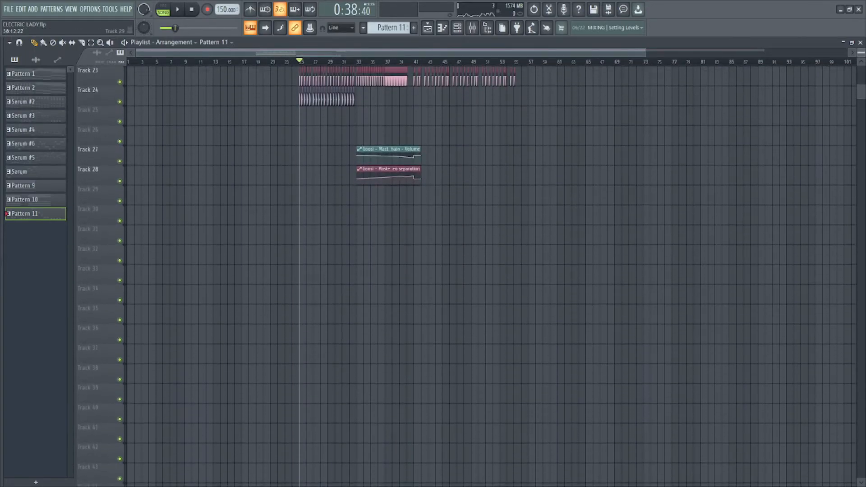
scroll(376, 203, "up", 4)
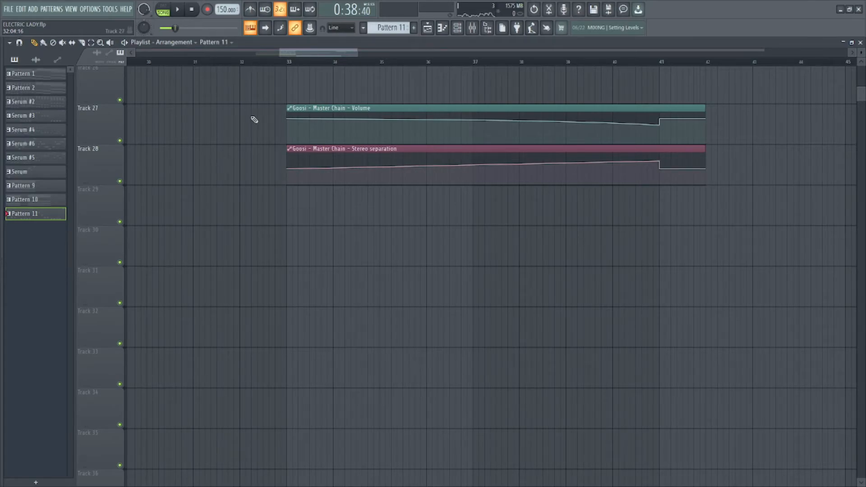
left_click(120, 141, "ctrl")
left_click_drag(287, 63, 659, 86)
left_click(472, 27)
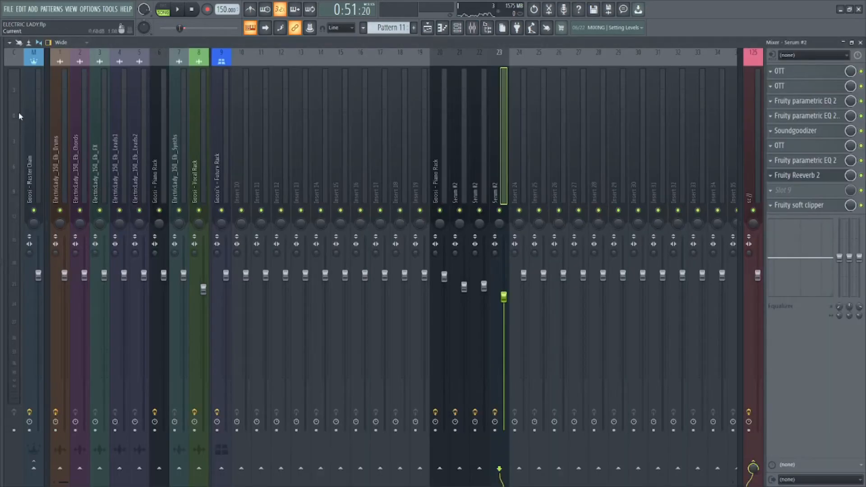
left_click(428, 28)
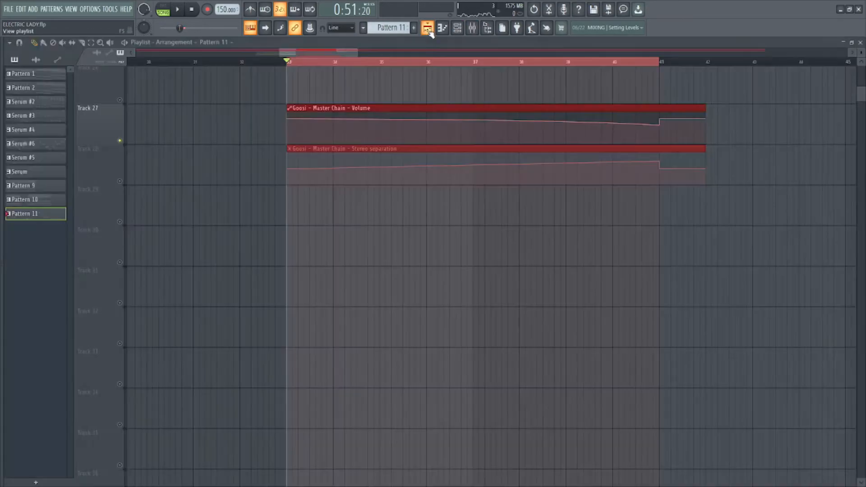
left_click(626, 276)
right_click(636, 278)
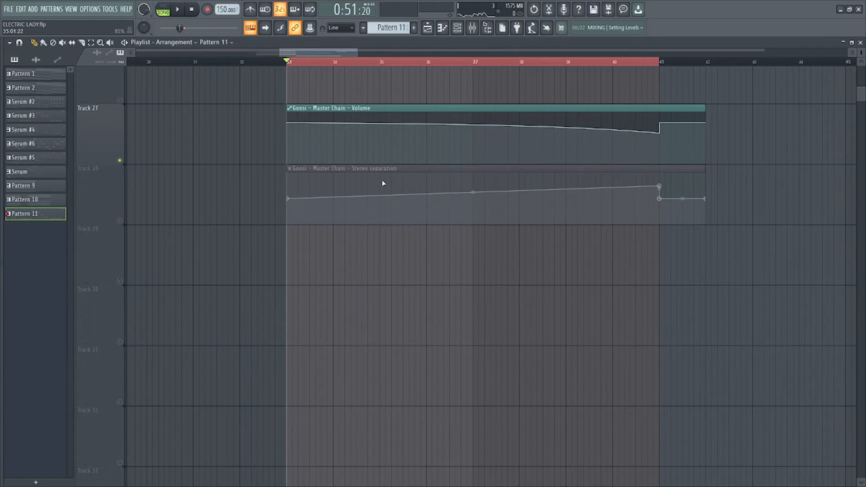
Step: Solo Track 28 with the Stereo separation automation and show the master track's extra volume and stereo properties in the mixer
right_click(120, 221)
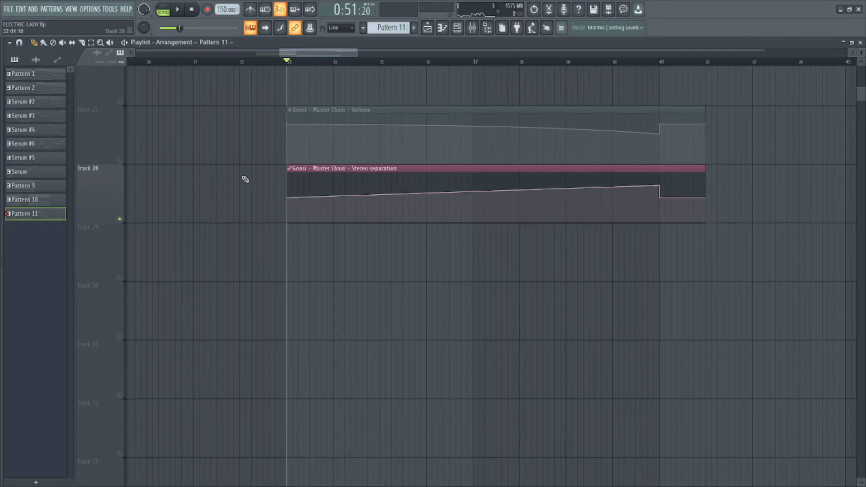
scroll(225, 180, "up", 3)
mouse_move(329, 179)
left_mouse_down()
mouse_move(353, 187)
mouse_move(335, 163)
left_mouse_up()
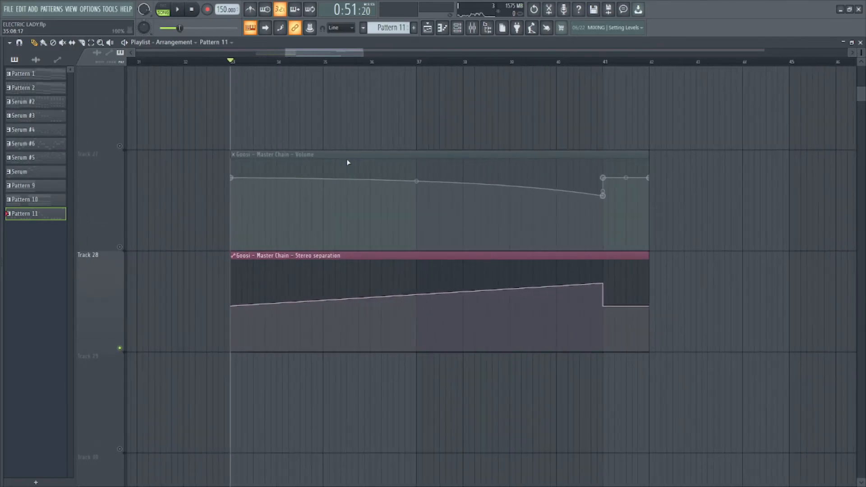
scroll(383, 152, "up", 1)
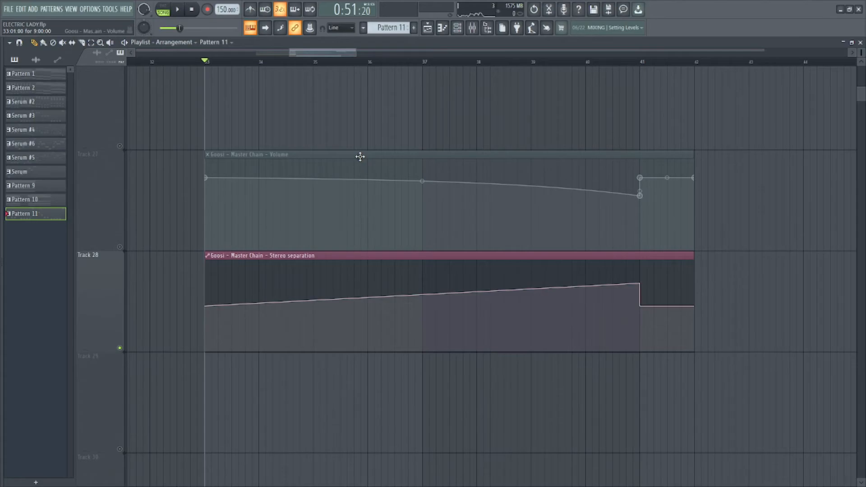
left_click(472, 27)
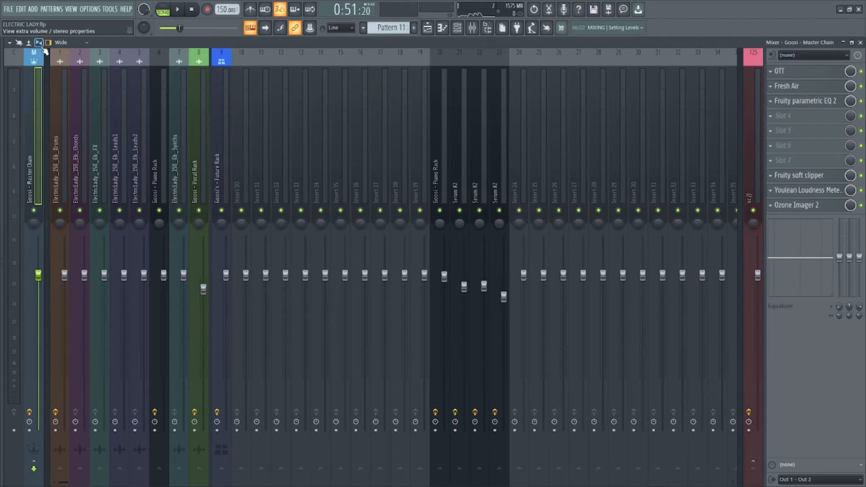
left_click(42, 45)
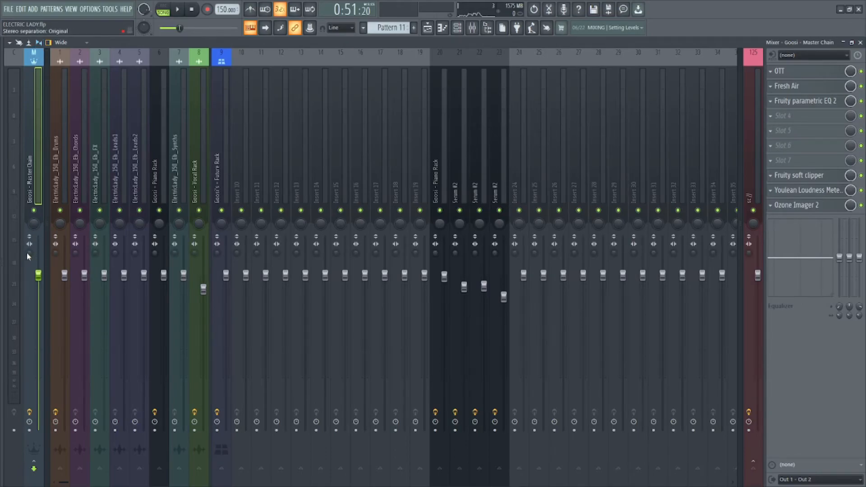
left_click(437, 28)
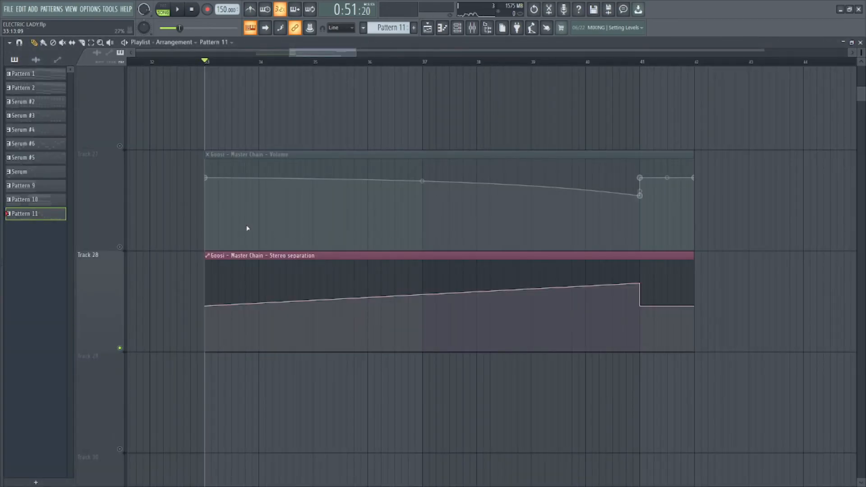
Step: Select bars 33 to 41 and check the exact value of the Stereo separation automation point at bar 41
left_click_drag(205, 64, 639, 100)
left_click(712, 93)
right_click(714, 115)
scroll(586, 176, "down", 1)
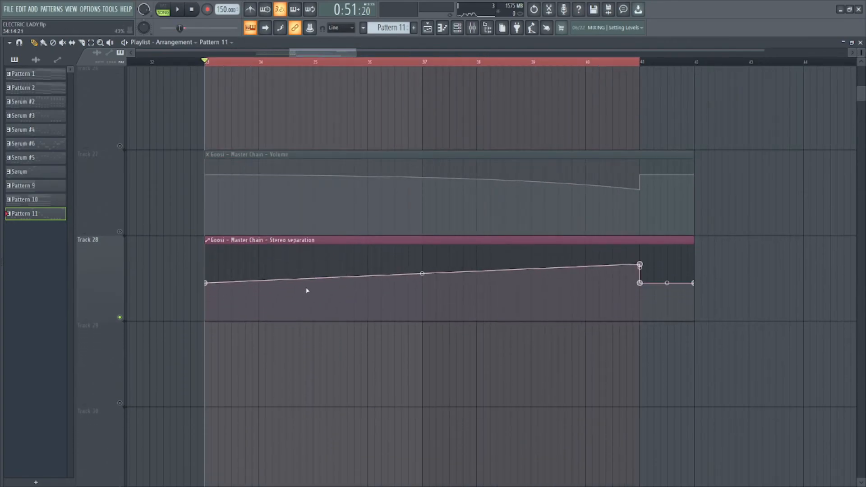
right_click(638, 267)
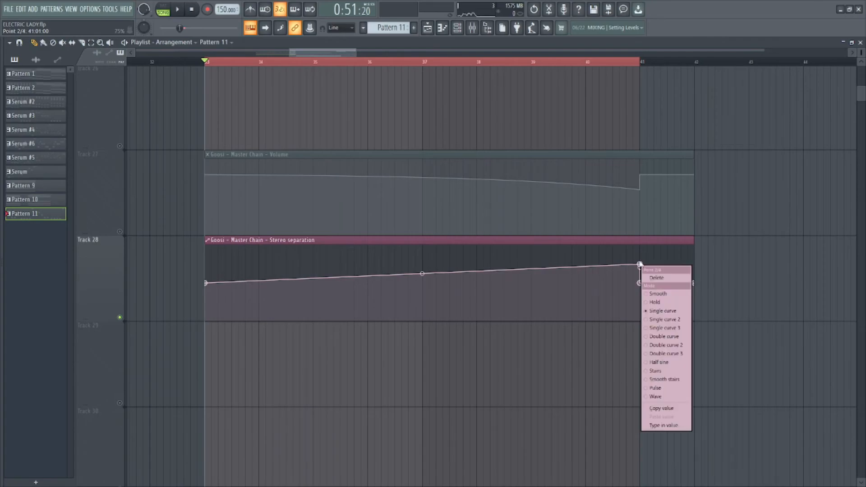
left_click(659, 429)
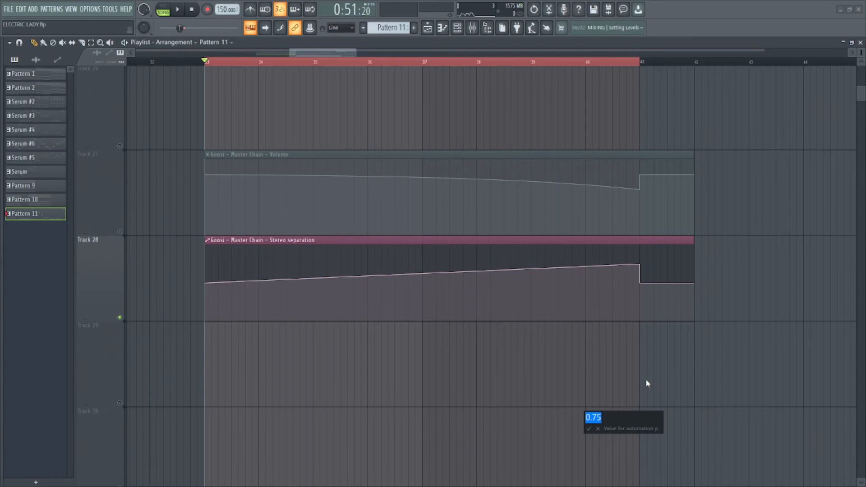
key("Return")
Step: Unmute all playlist tracks and clear the selection of bars 33 to 41
right_click(120, 232)
right_click(120, 232)
key("ctrl+d")
Step: Play the section from bar 33 while watching the Master Chain's stereo separation knob and volume fader in the mixer
key("space")
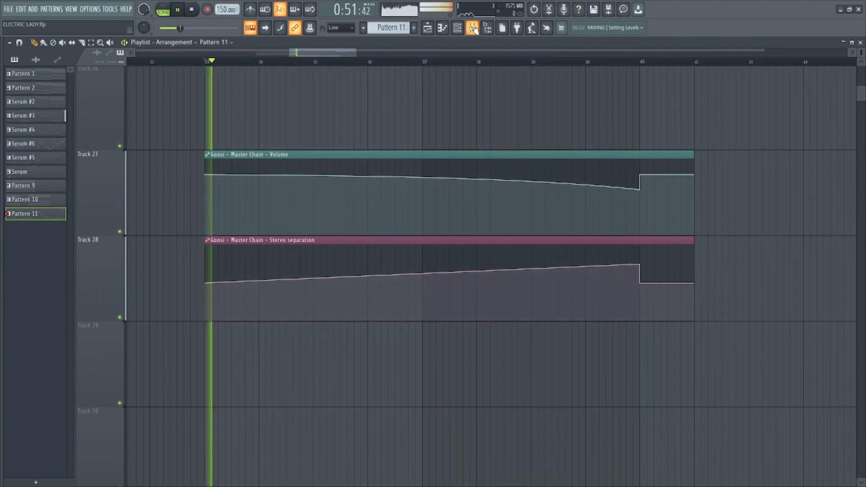
key("F9")
key("space")
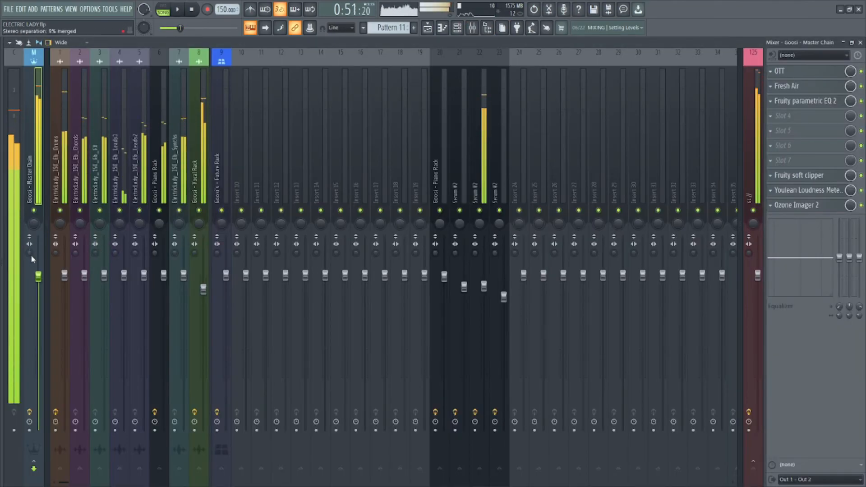
key("space")
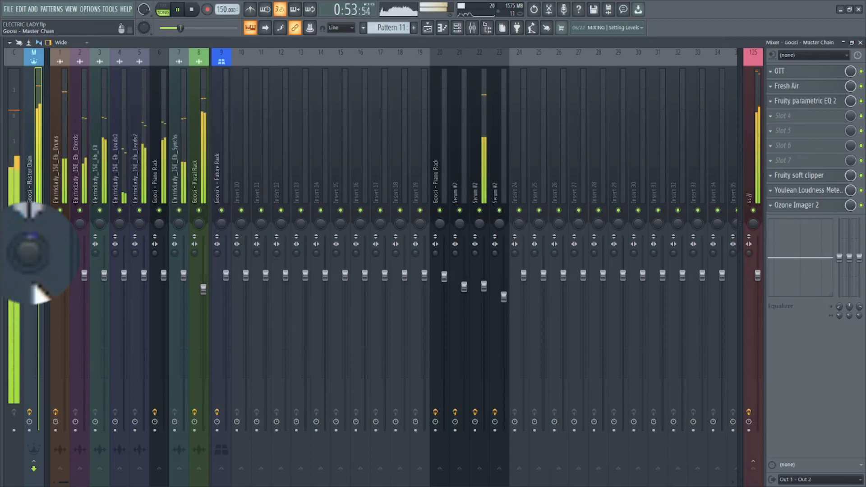
left_click_drag(38, 286, 36, 273)
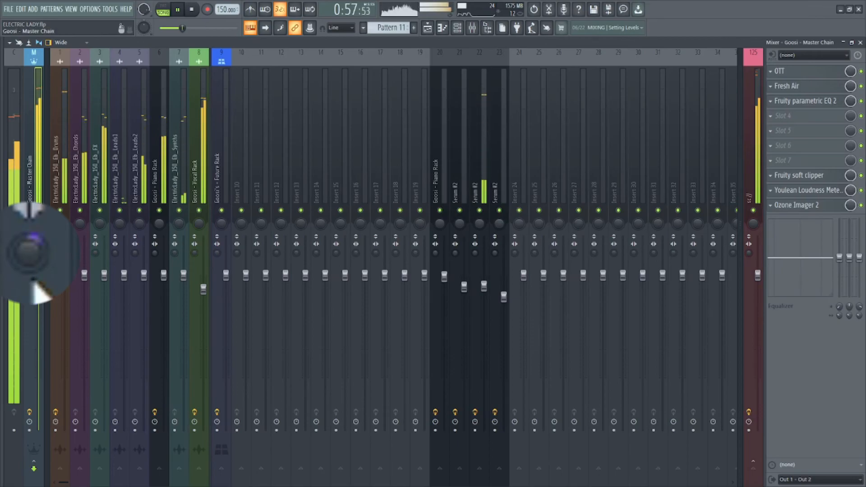
mouse_move(34, 284)
left_mouse_down()
mouse_move(20, 277)
mouse_move(36, 279)
left_mouse_up()
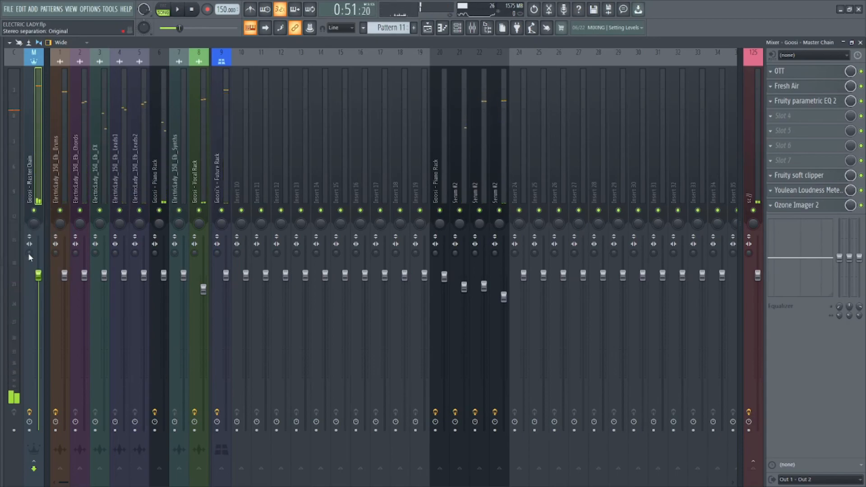
Step: Play the end of the buildup over the Volume and Stereo separation automation clips in the playlist, and save the project
left_click(437, 24)
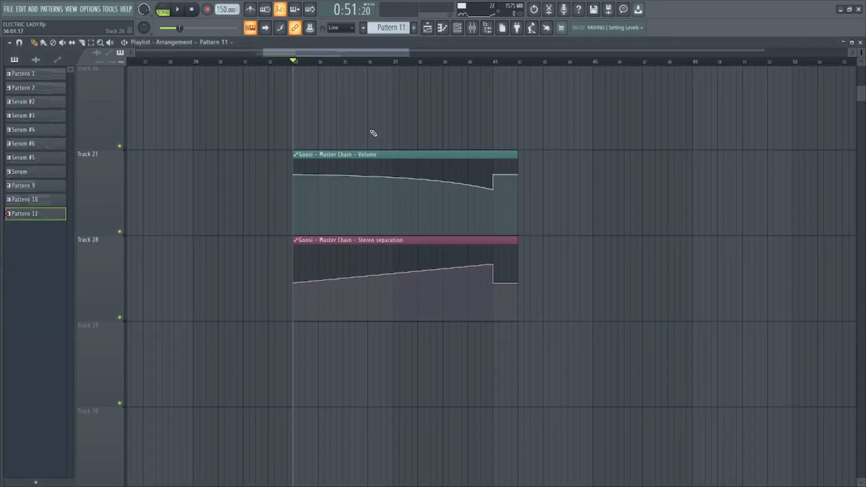
scroll(374, 131, "down", 3)
left_click(383, 64)
scroll(388, 90, "down", 5)
key("space")
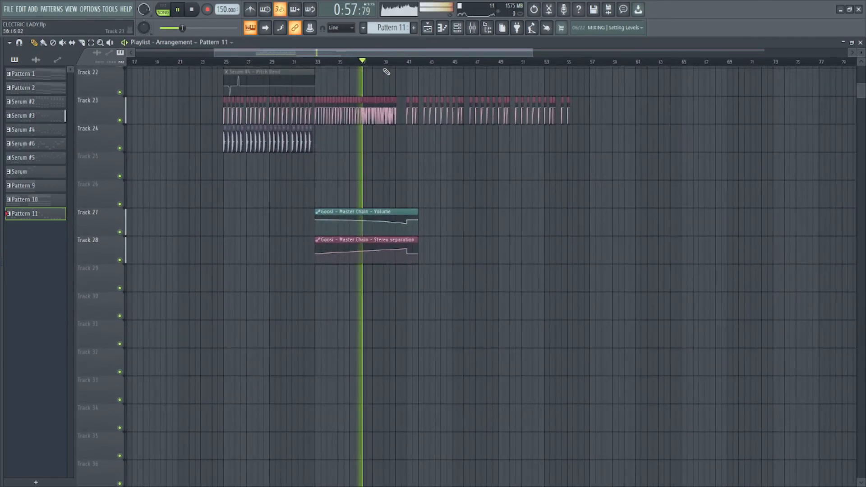
key("space")
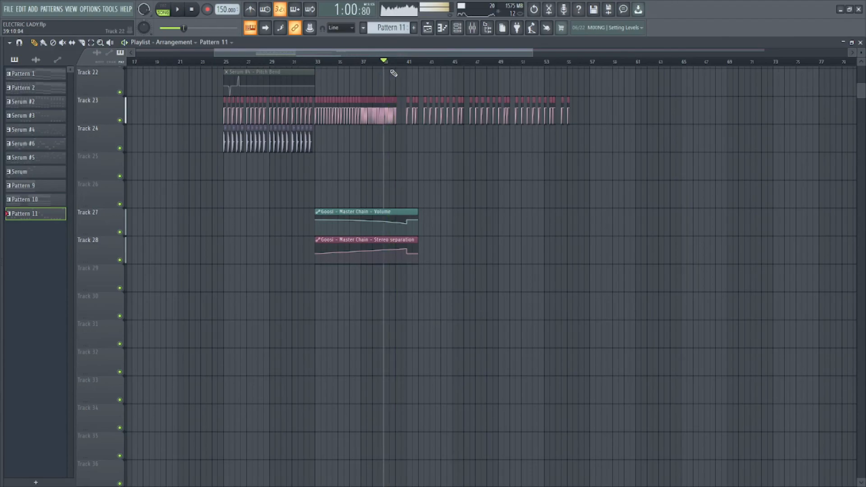
key("space")
key("ctrl+s")
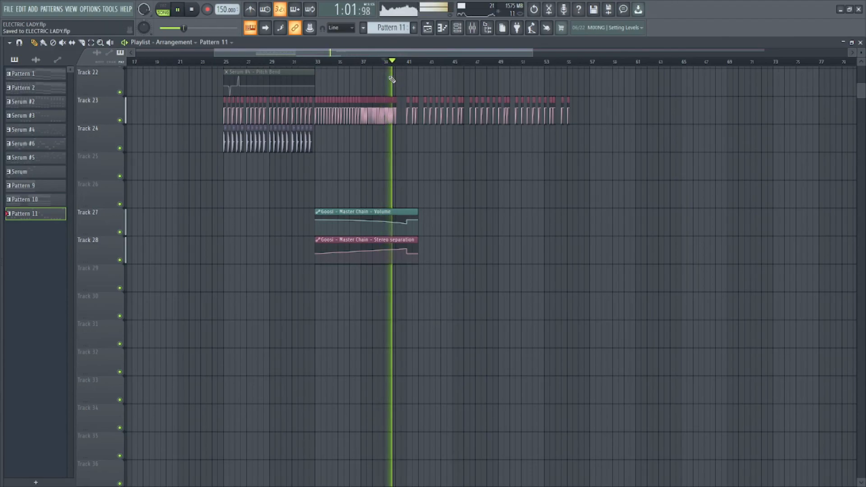